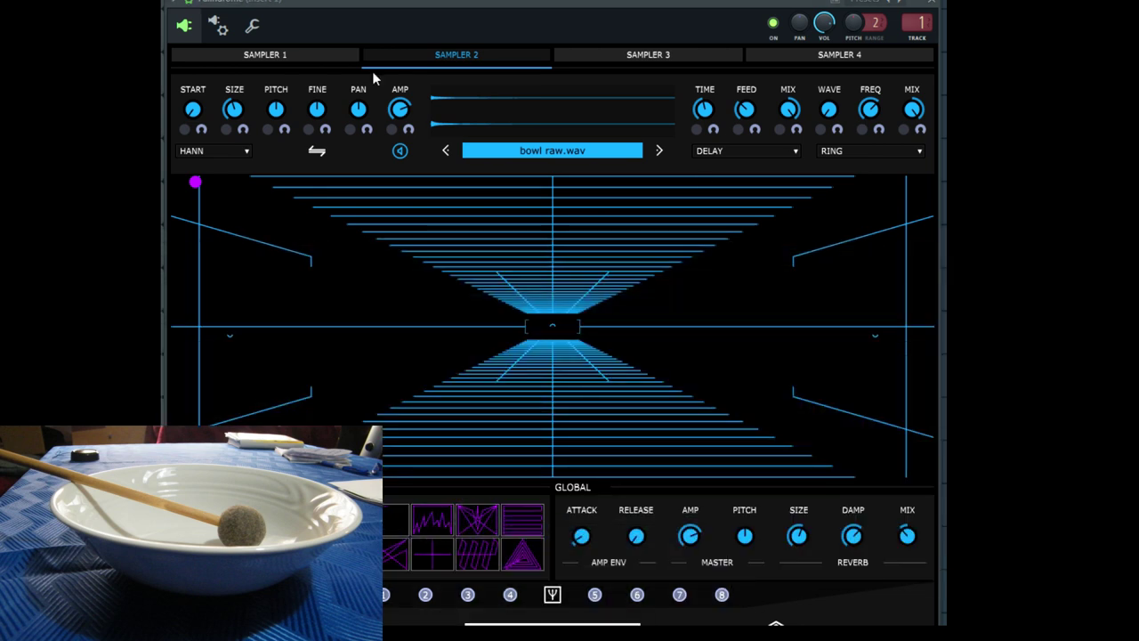
# - Compare the settings of Sampler 1 and Sampler 2, ending on Sampler 1
pyautogui.click(339, 57)
pyautogui.click(470, 61)
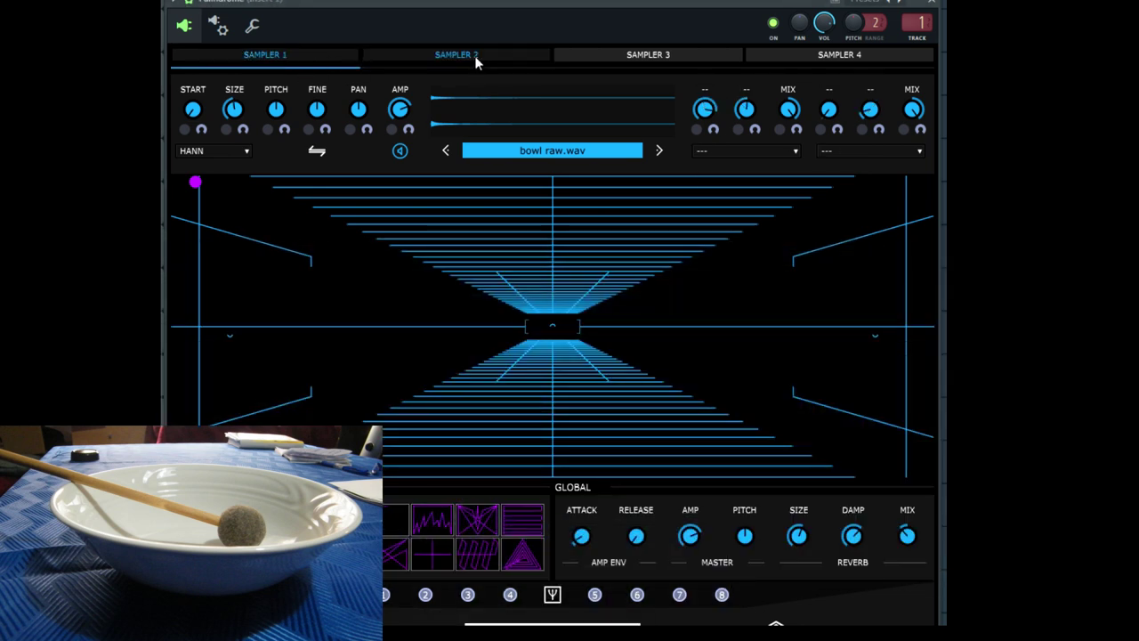
pyautogui.click(322, 55)
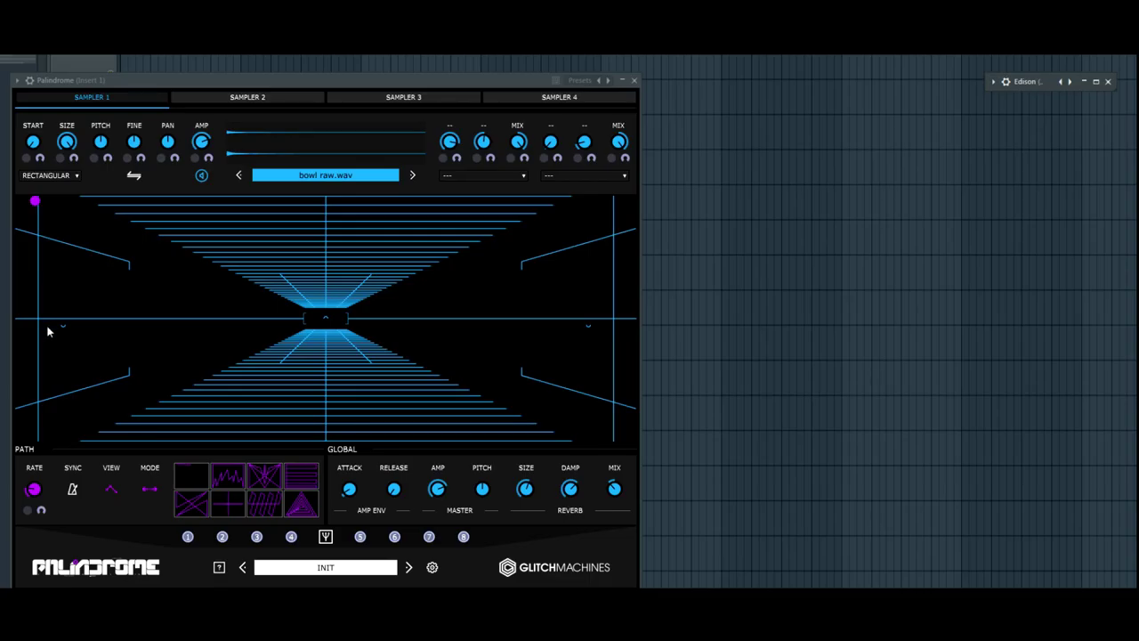
# - In Edison, cut the quiet tail off the bowl raw sample, leaving about 2.54 seconds, and save it as bowl cut_1
pyautogui.click(1086, 82)
pyautogui.click(305, 78)
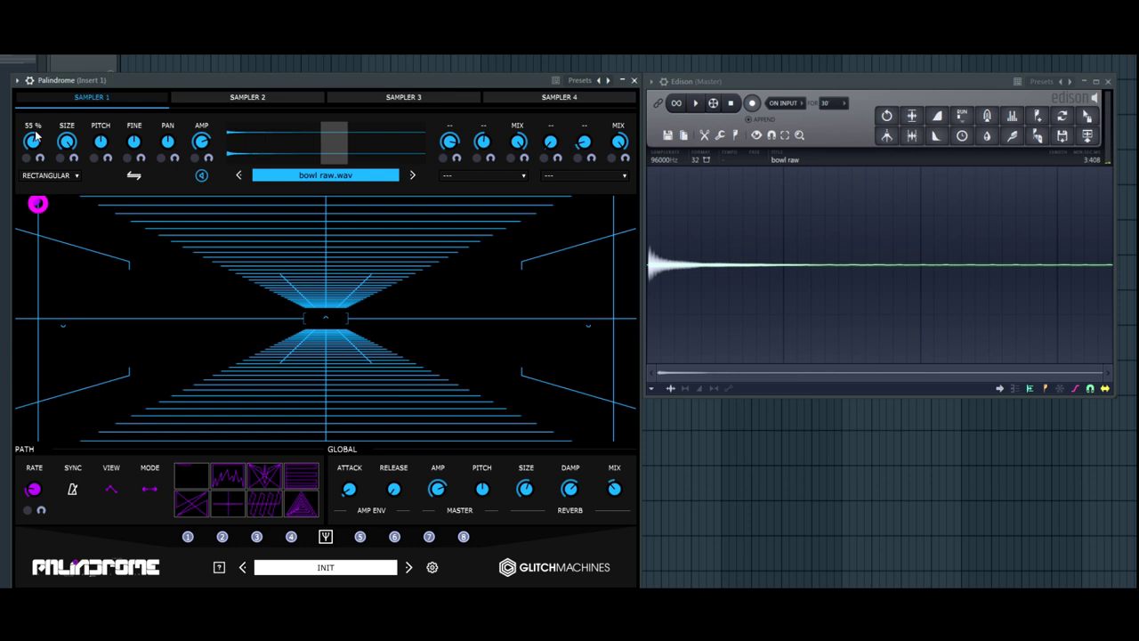
pyautogui.moveTo(994, 237); pyautogui.dragTo(1135, 225)
pyautogui.click(1060, 230)
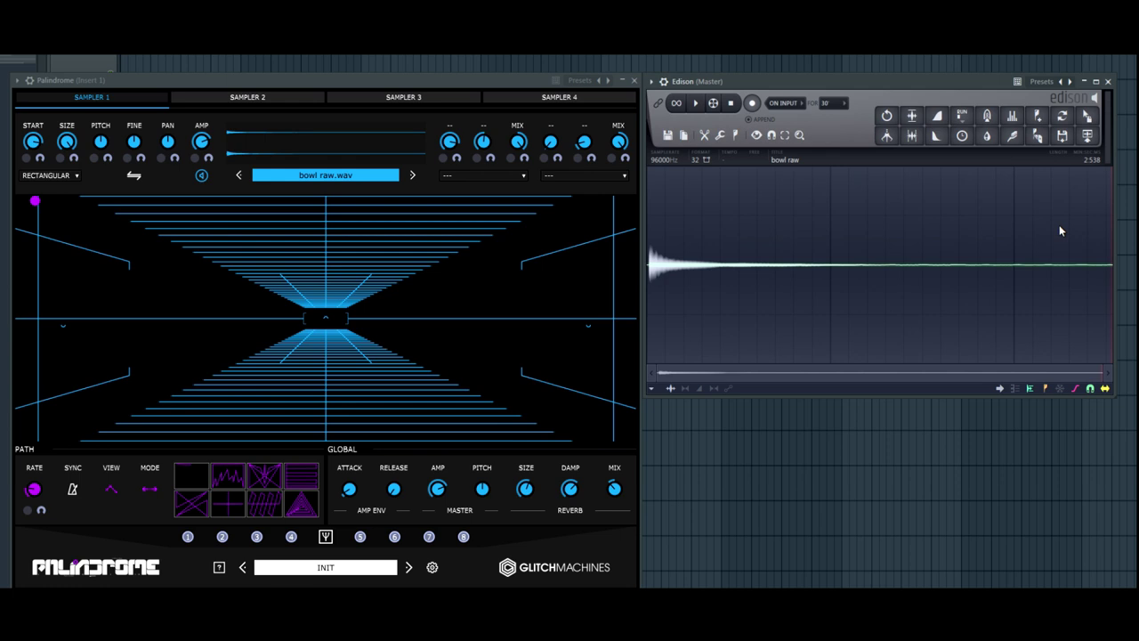
pyautogui.click(667, 134)
pyautogui.click(695, 205)
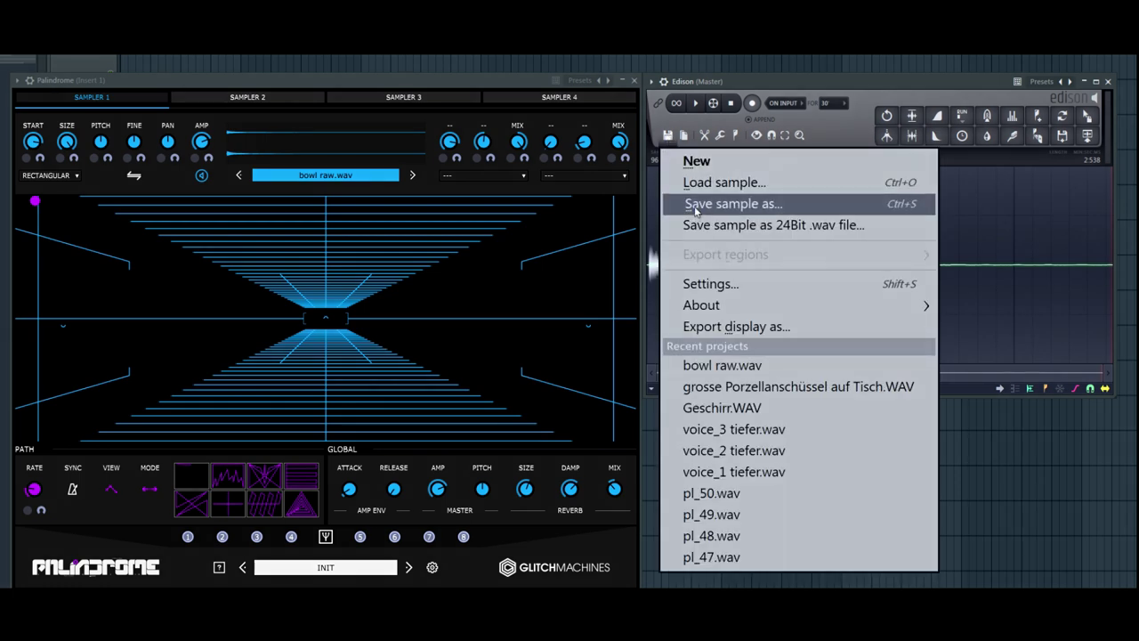
# - Load bowl cut_1 into Sampler 1 of Palindrome and turn the sample start down to its minimum
pyautogui.click(374, 98)
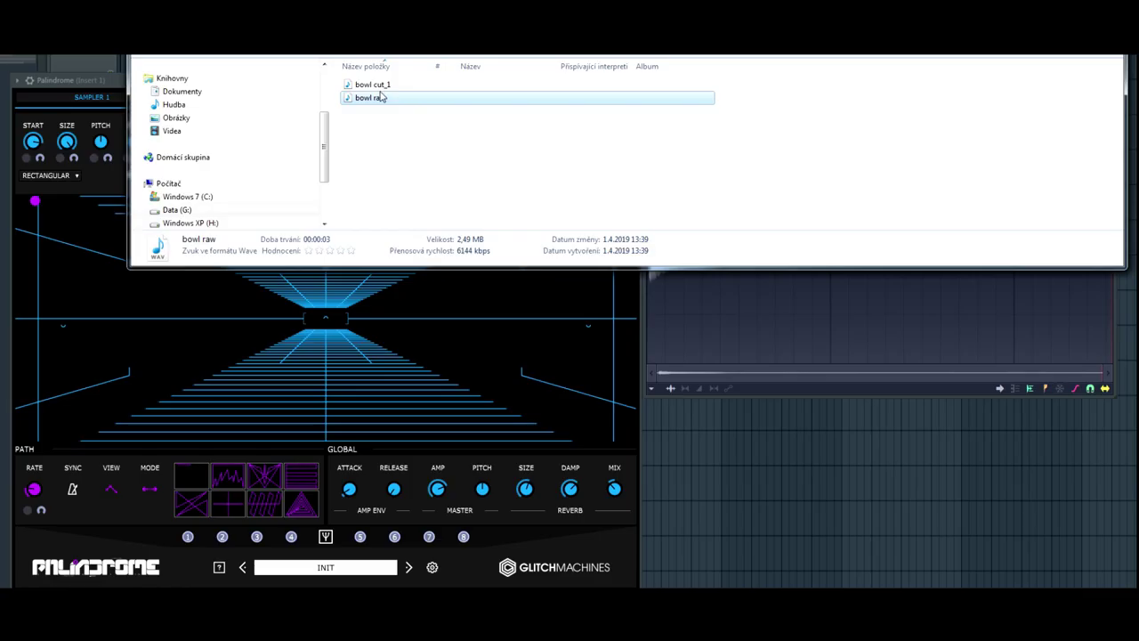
pyautogui.press('Return')
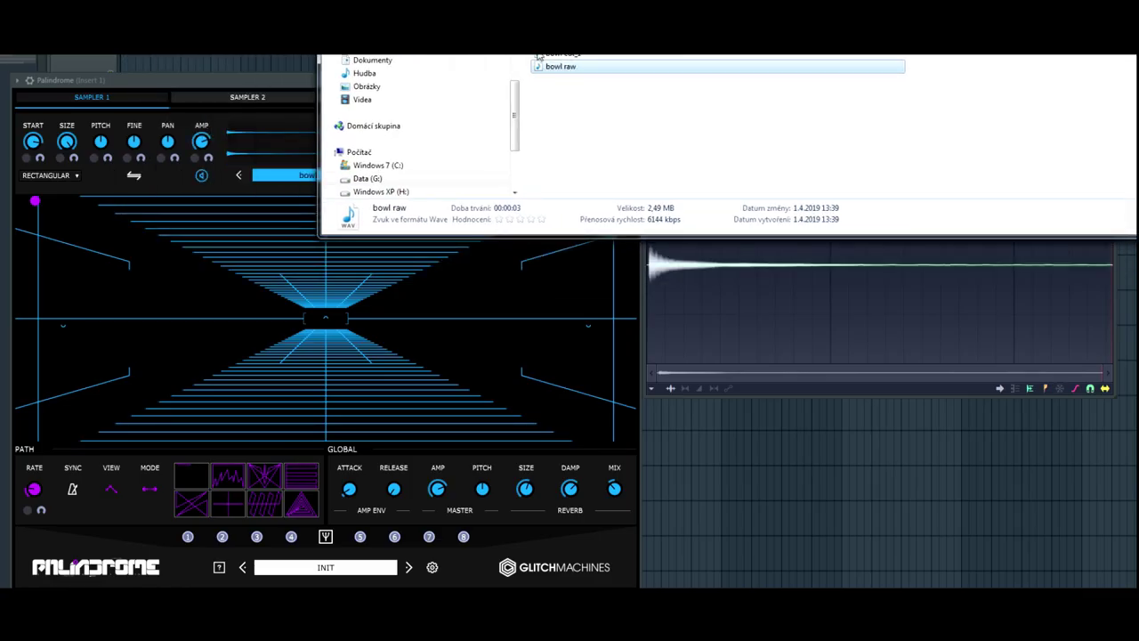
pyautogui.moveTo(539, 55); pyautogui.dragTo(278, 157)
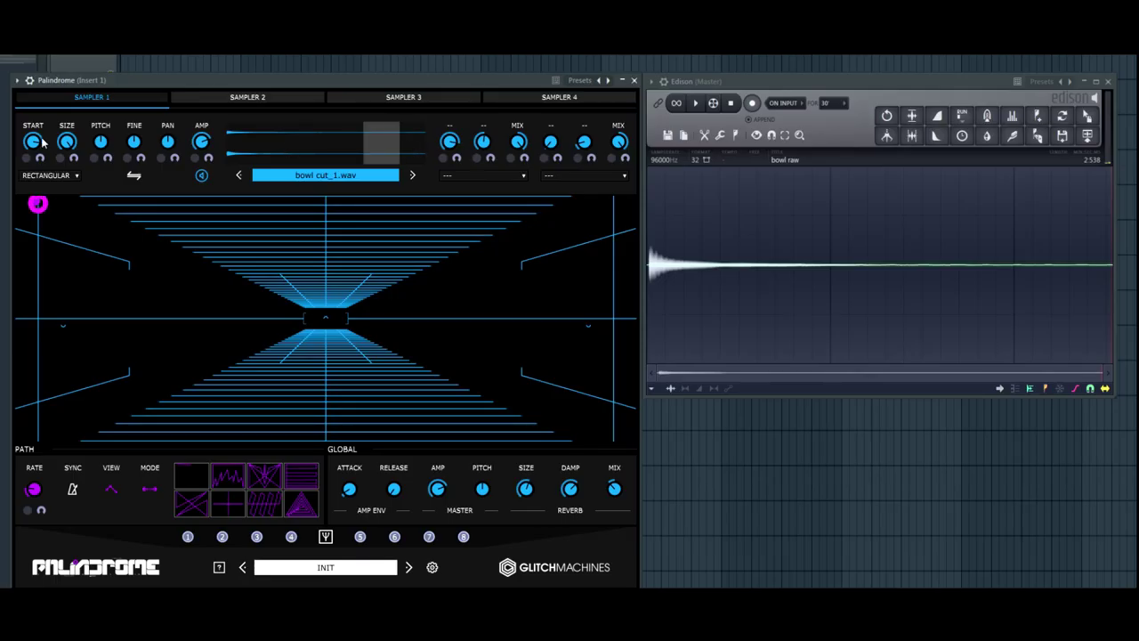
pyautogui.moveTo(37, 114); pyautogui.dragTo(35, 306)
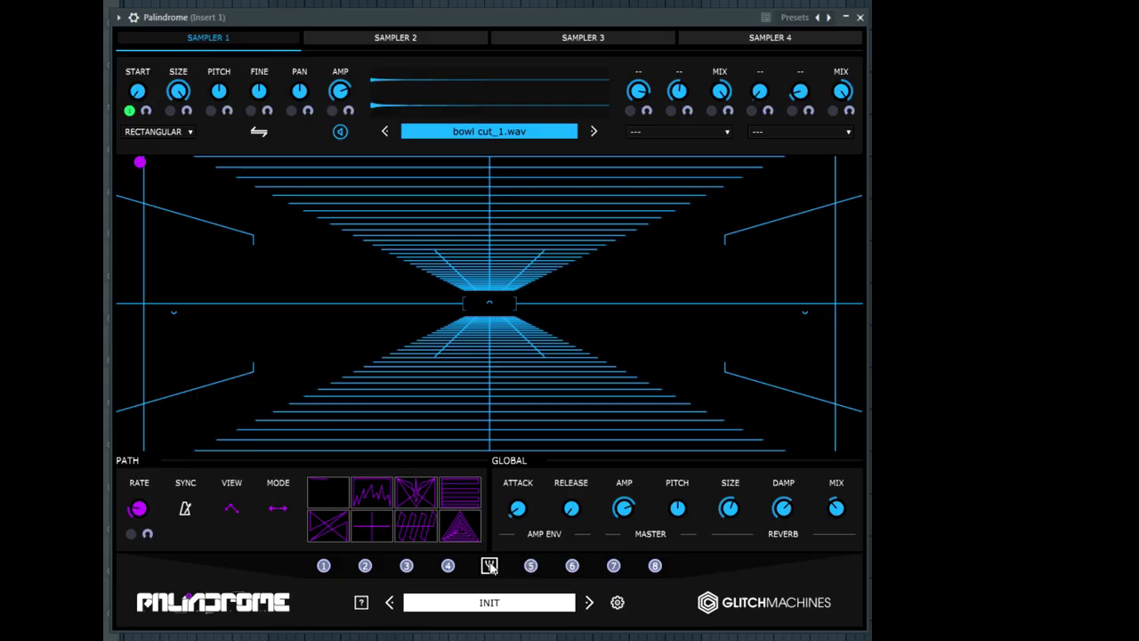
# - Shape Envelope 1, which modulates Start, as a straight falling line from maximum to minimum, and adjust its time scale
pyautogui.click(489, 566)
pyautogui.moveTo(129, 438); pyautogui.dragTo(129, 203)
pyautogui.moveTo(344, 267); pyautogui.dragTo(856, 479)
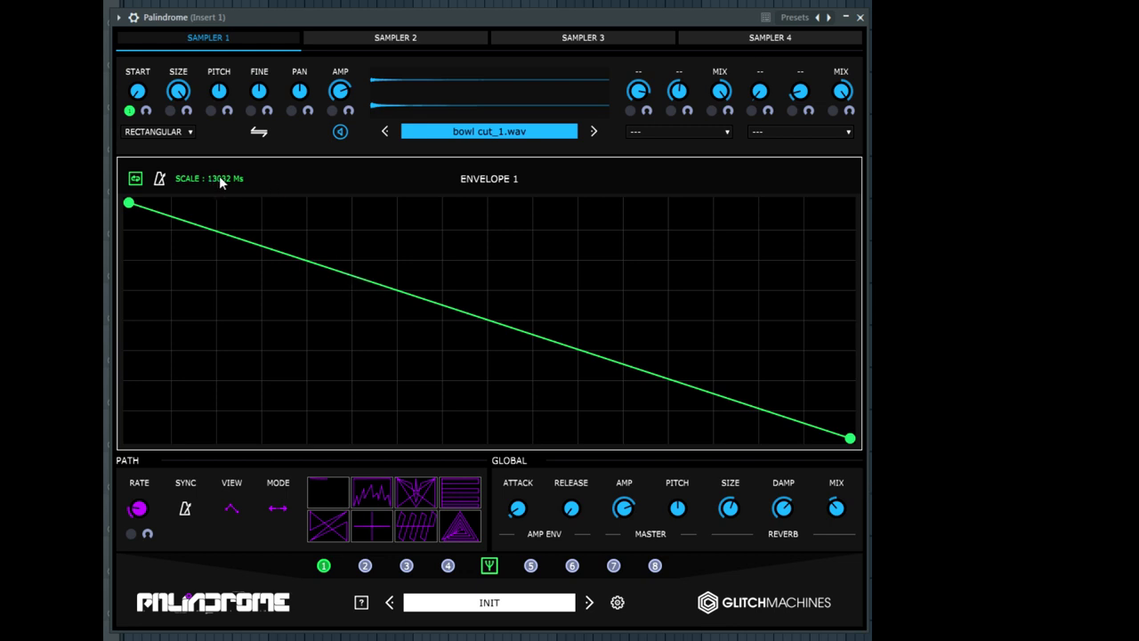
pyautogui.moveTo(219, 315); pyautogui.dragTo(221, 269)
pyautogui.click(490, 567)
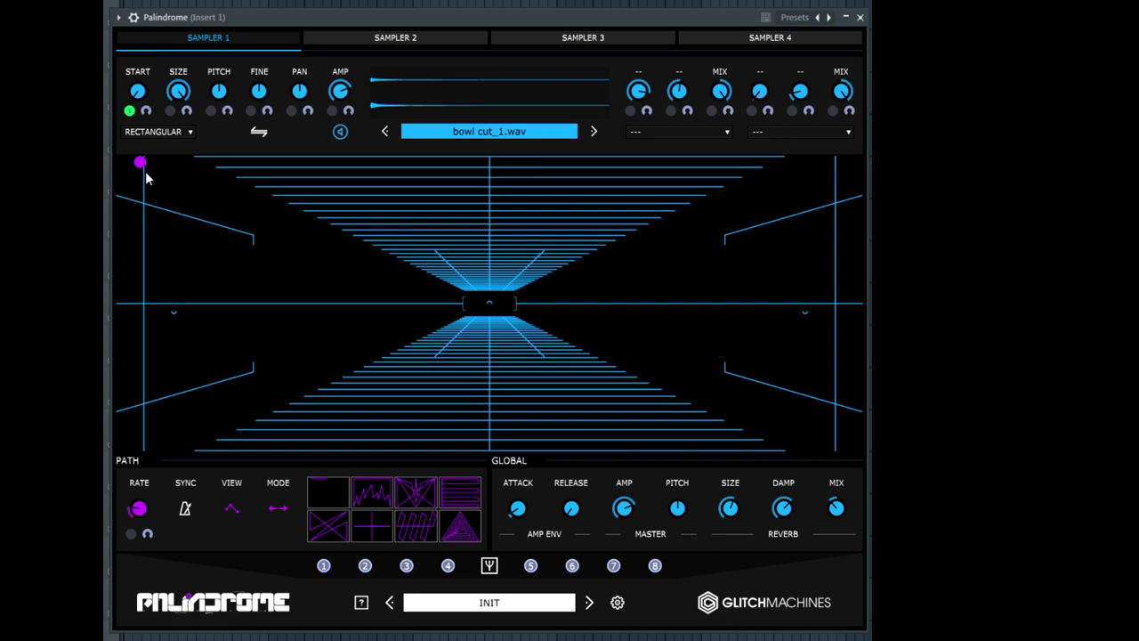
pyautogui.click(129, 111)
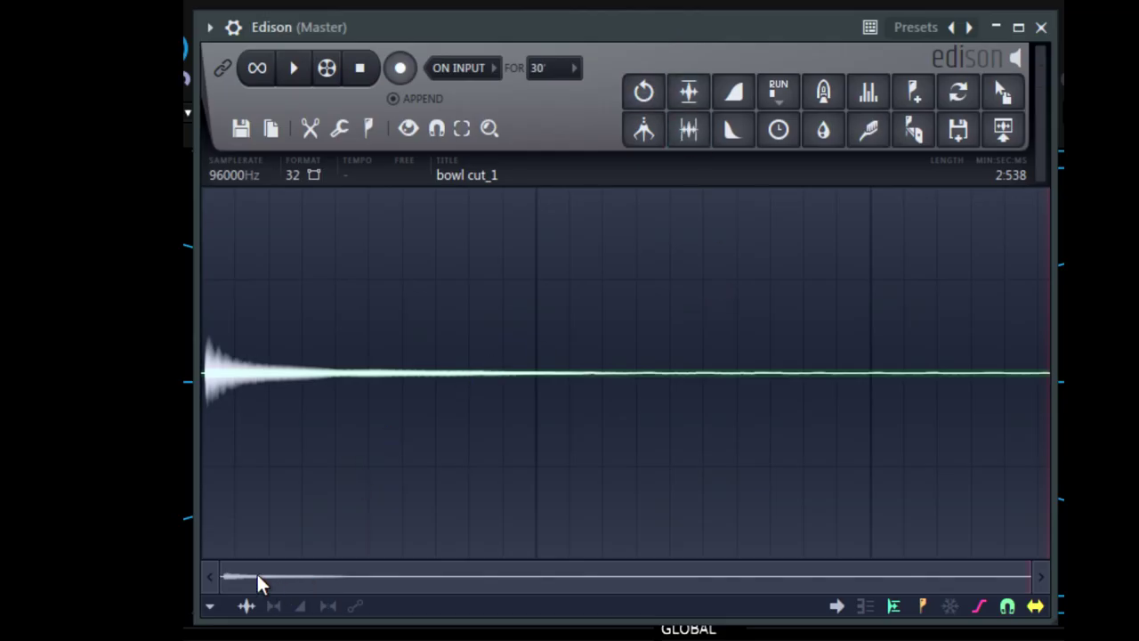
# - In Edison, delete the silent beginning of bowl cut_1 from 0:000 to 0:014, just past the sound's onset
pyautogui.moveTo(1028, 580); pyautogui.dragTo(264, 613)
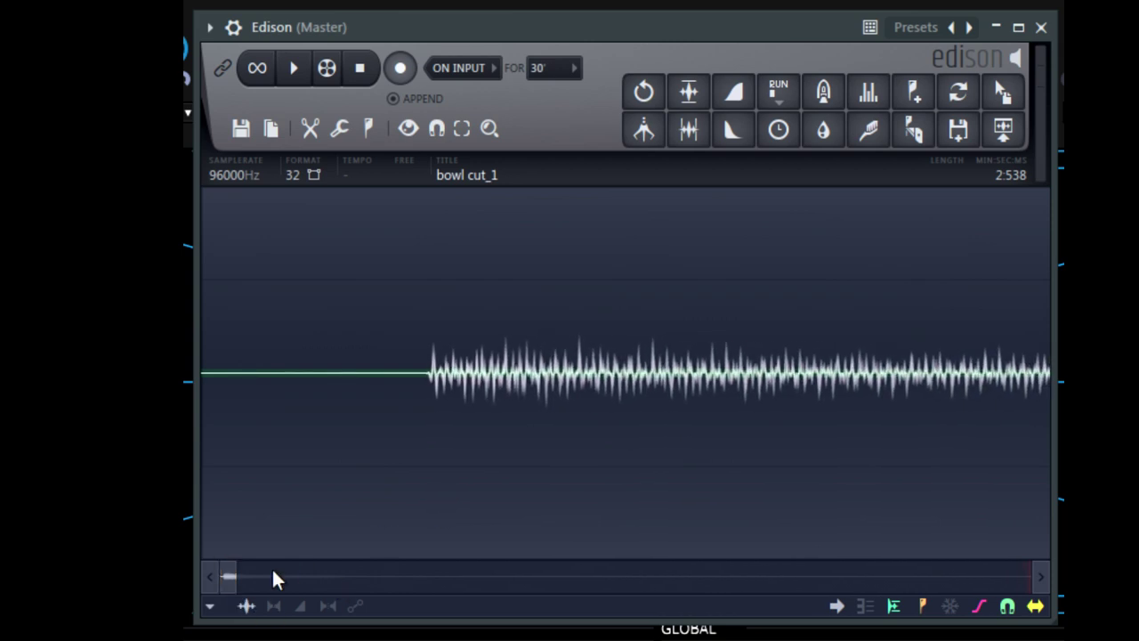
pyautogui.moveTo(229, 574); pyautogui.dragTo(230, 573)
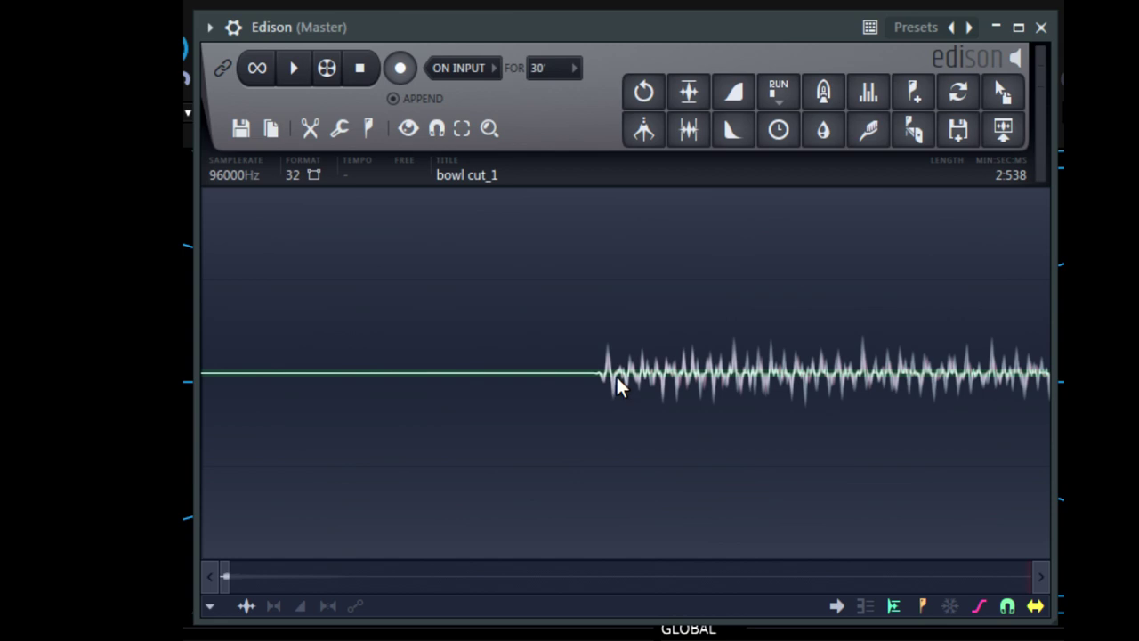
pyautogui.moveTo(615, 379); pyautogui.dragTo(528, 385)
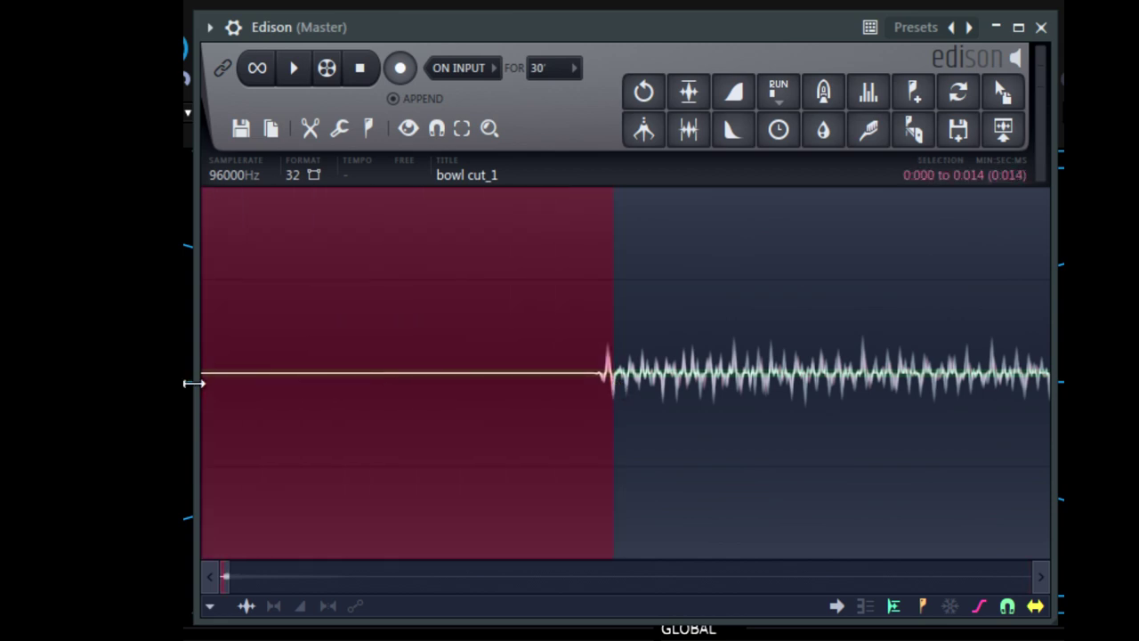
pyautogui.press('Delete')
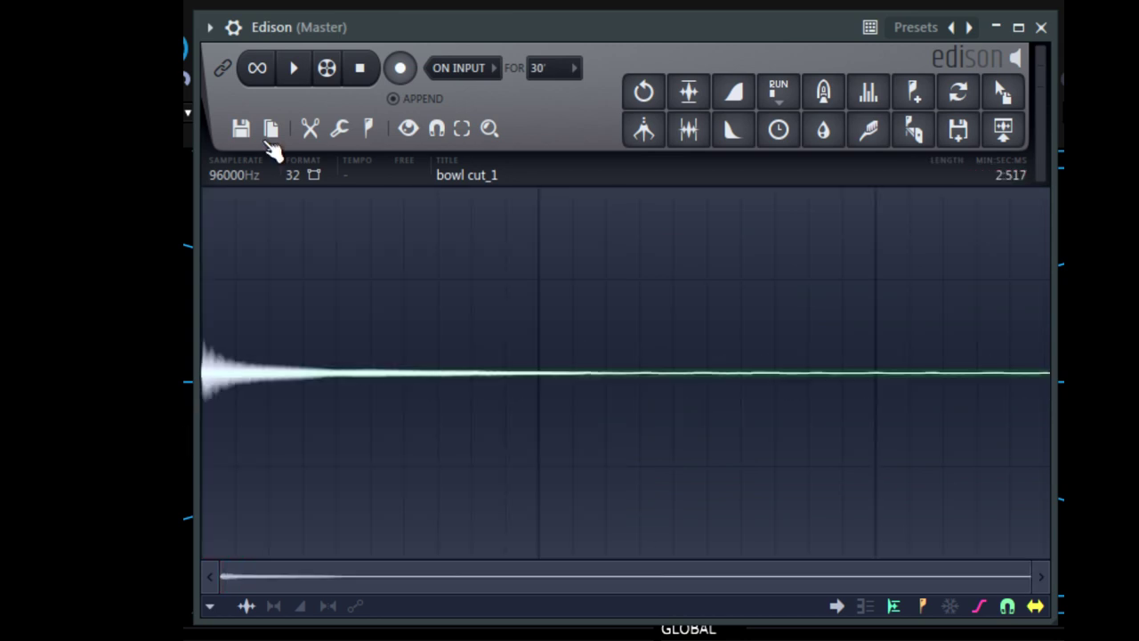
# - Save the trimmed sample as bowl cut_2 and load it into Sampler 1 of Palindrome
pyautogui.click(241, 128)
pyautogui.click(292, 228)
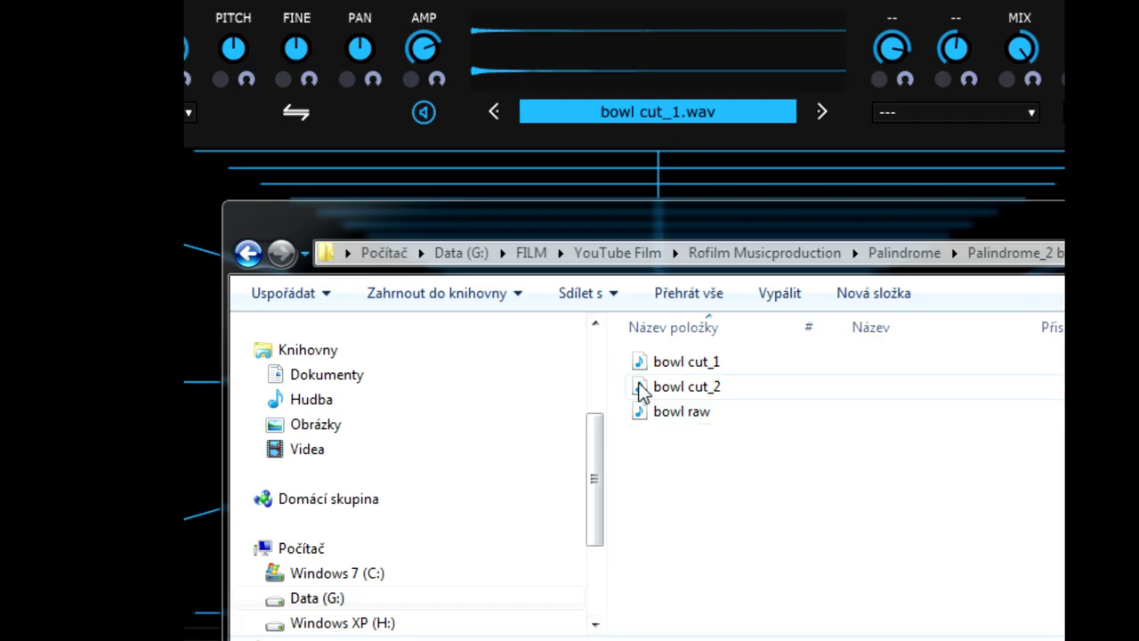
pyautogui.moveTo(643, 393); pyautogui.dragTo(634, 41)
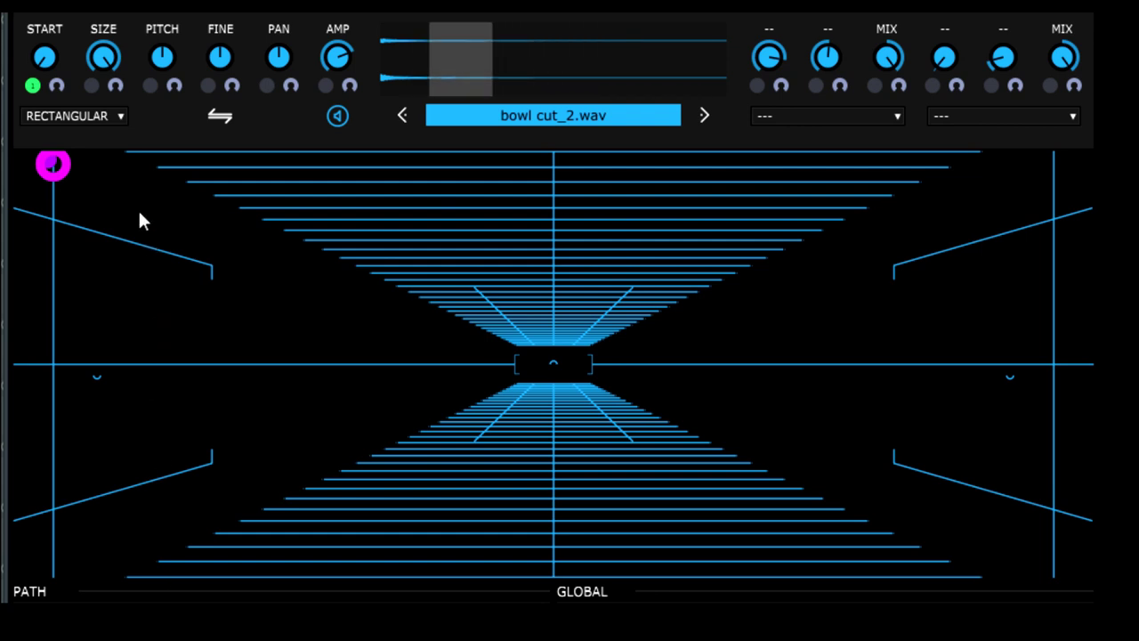
# - Set Sampler 1's grain window to HANN and switch its playback direction mode
pyautogui.click(121, 115)
pyautogui.click(69, 172)
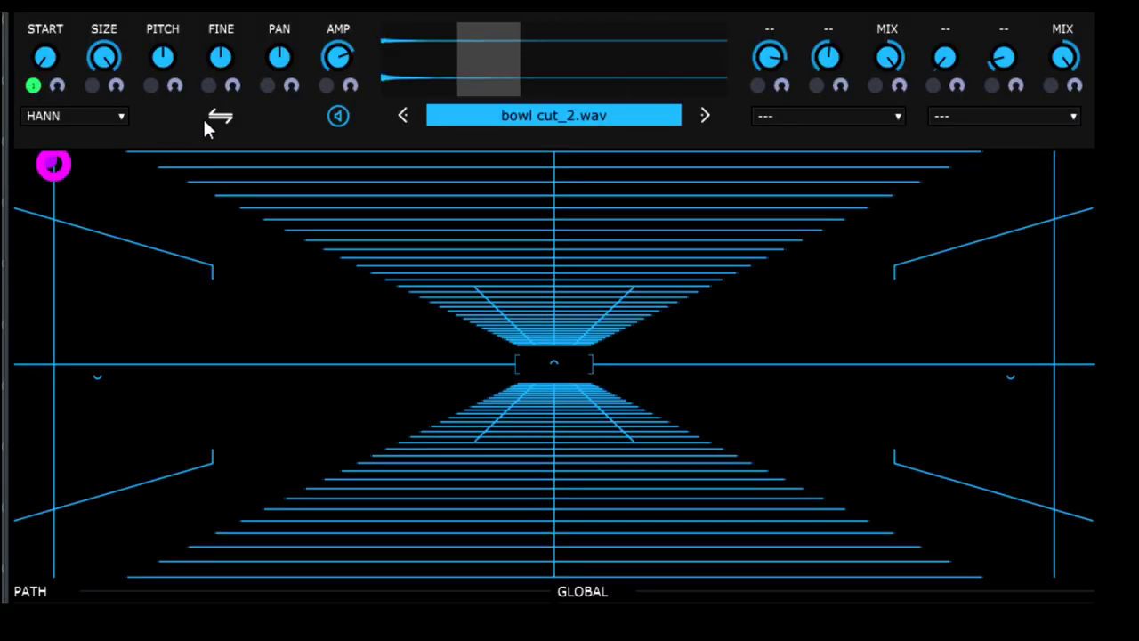
pyautogui.click(228, 118)
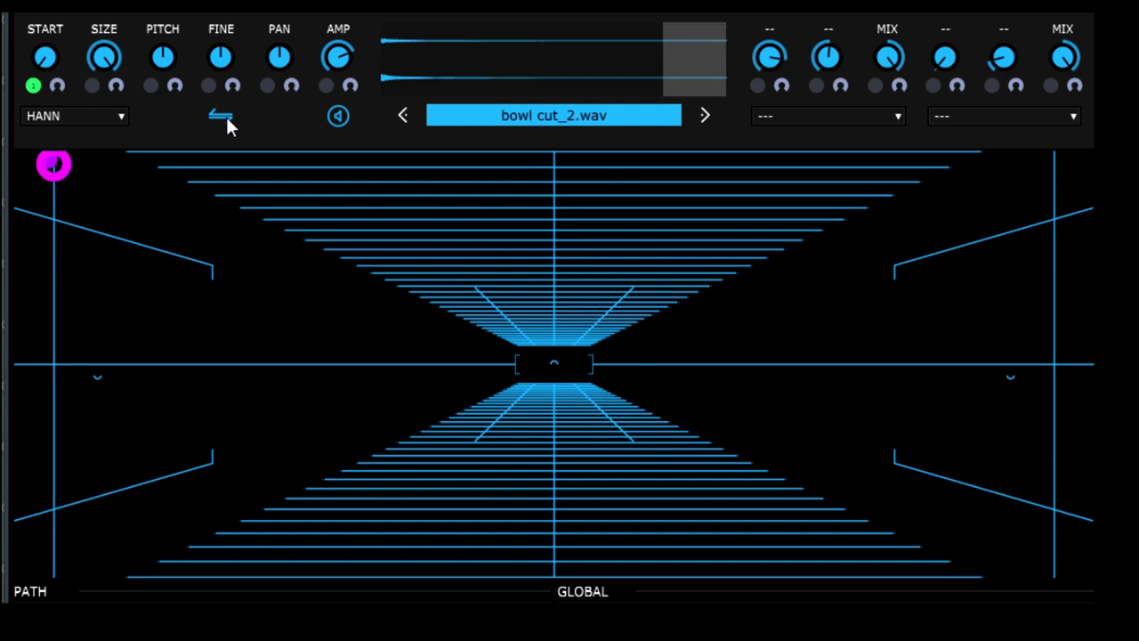
# - Lower Sampler 1's pitch to its minimum and raise its amp to maximum
pyautogui.moveTo(162, 55); pyautogui.dragTo(181, 220)
pyautogui.moveTo(159, 54); pyautogui.dragTo(175, 125)
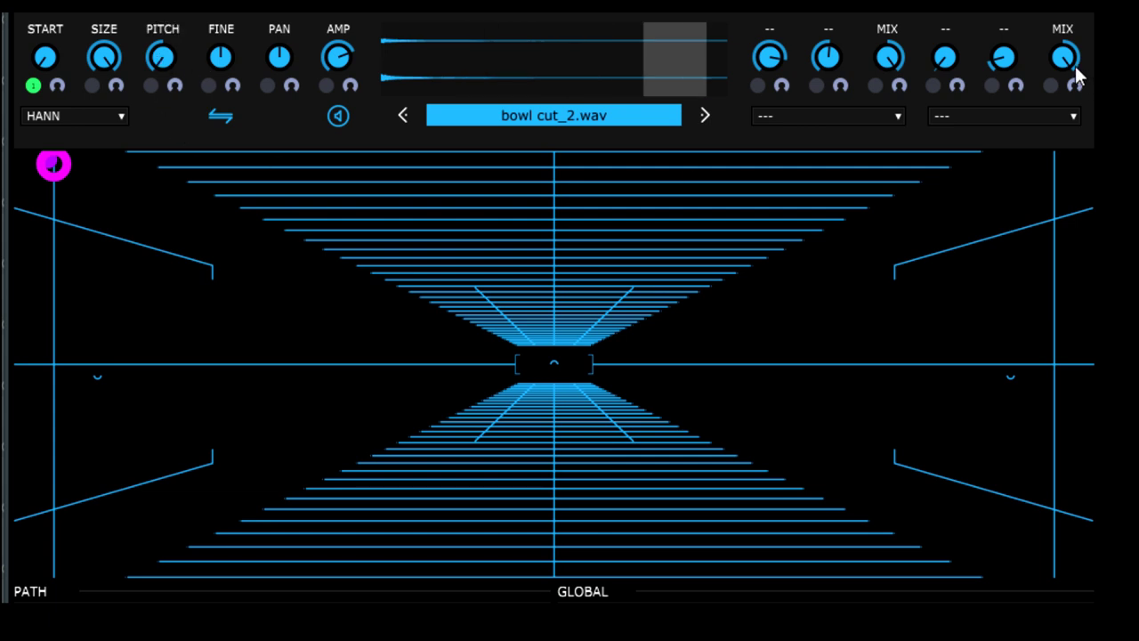
pyautogui.moveTo(343, 62); pyautogui.dragTo(349, 4)
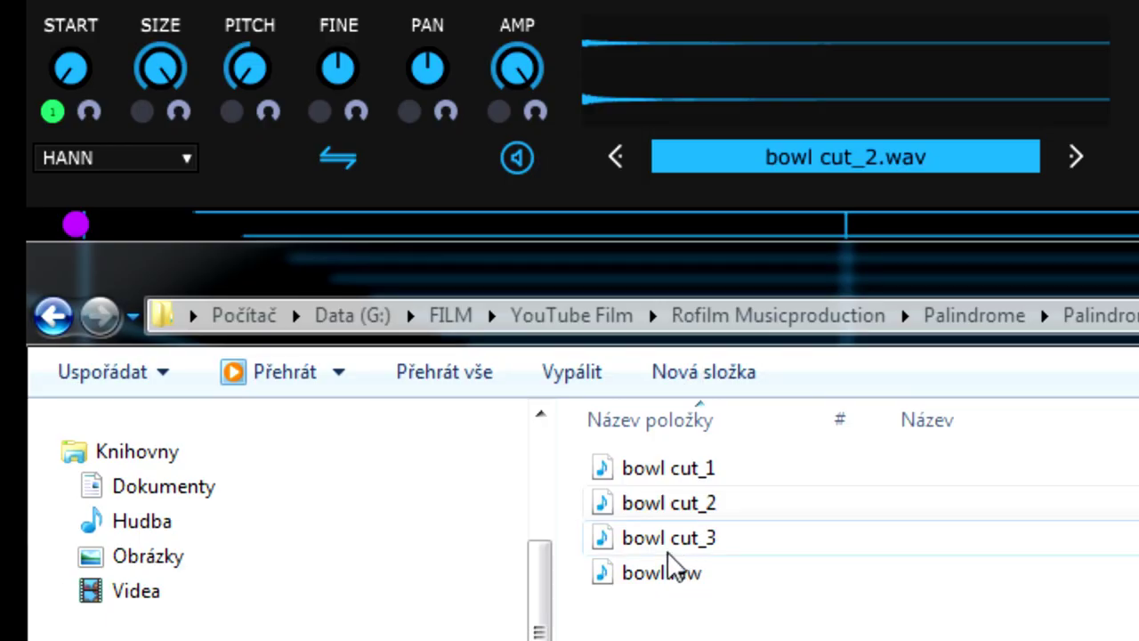
# - Load bowl cut_3 into Sampler 1 and reduce the grain size to a narrow window
pyautogui.moveTo(613, 546); pyautogui.dragTo(663, 113)
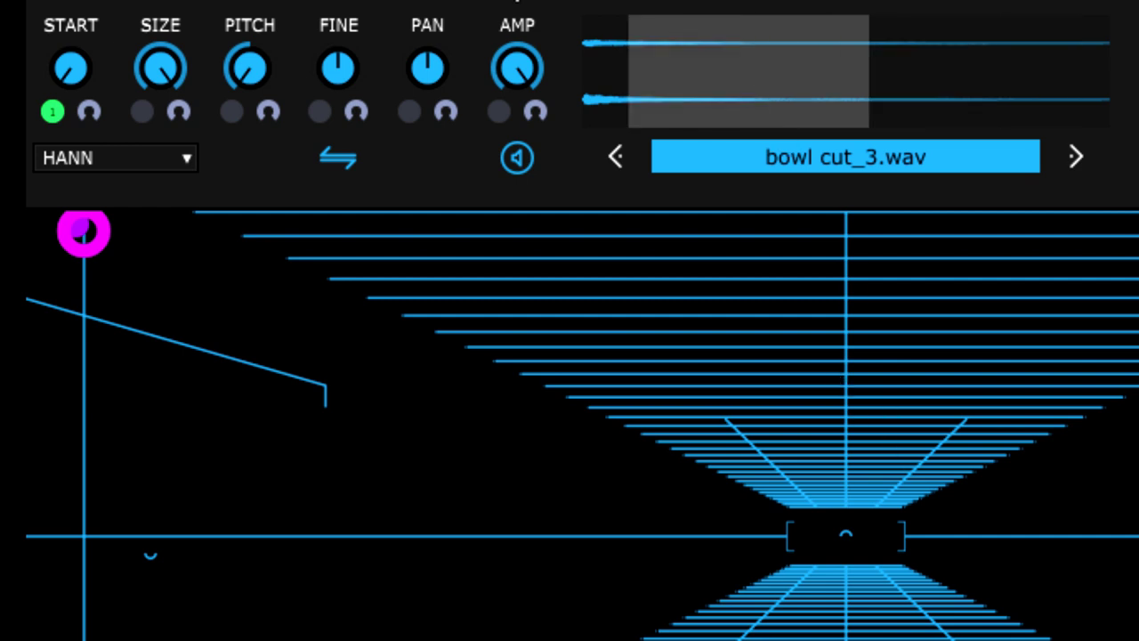
pyautogui.moveTo(156, 63); pyautogui.dragTo(156, 3)
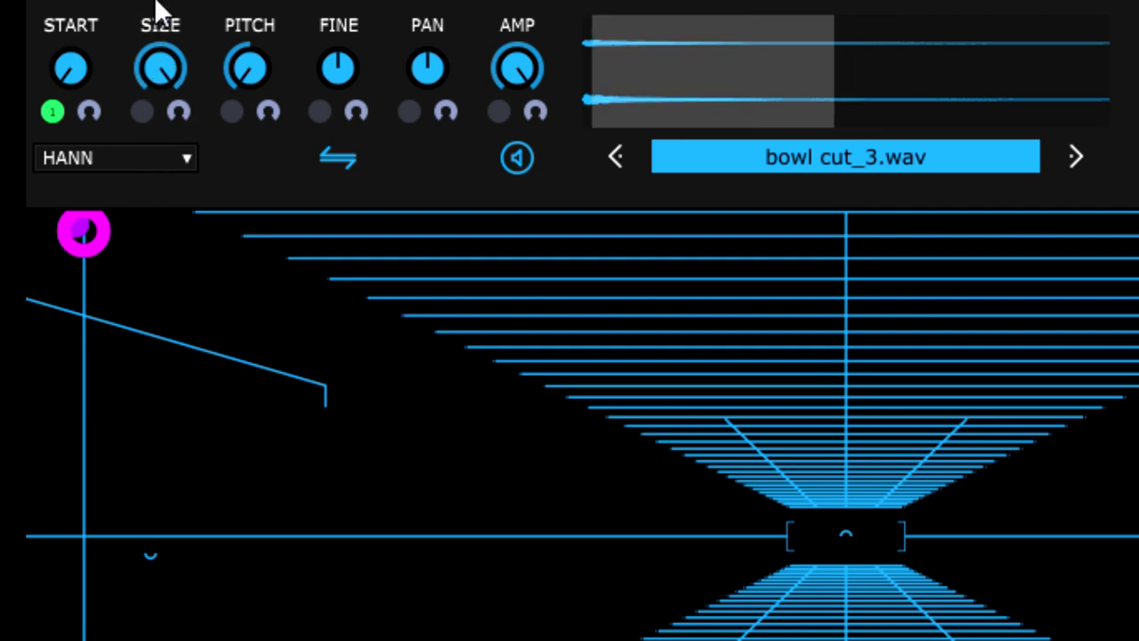
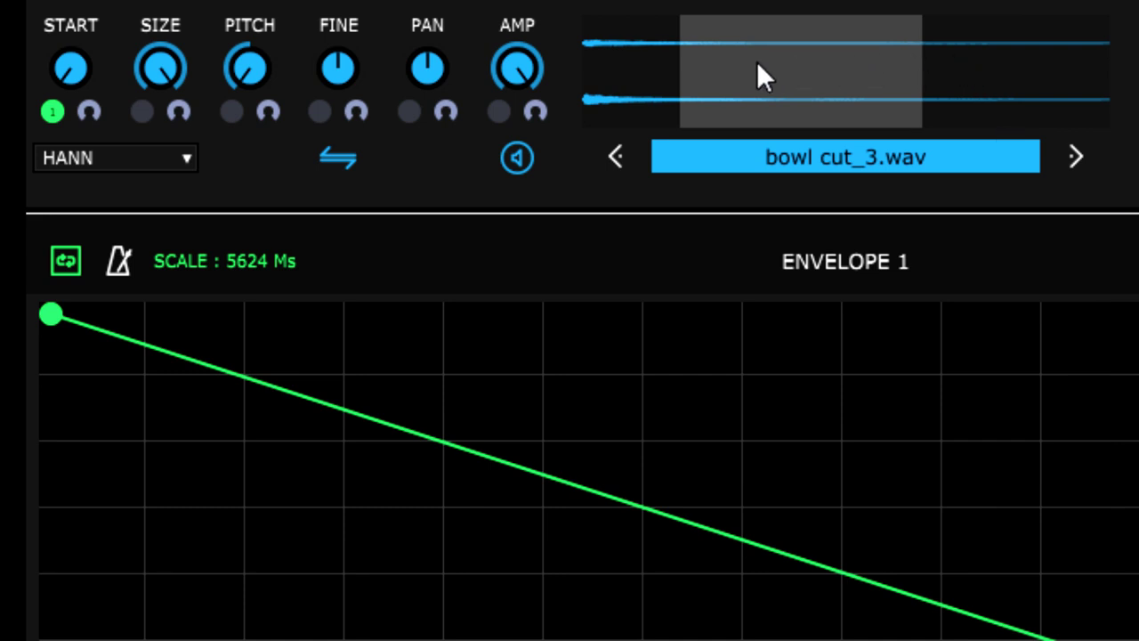
pyautogui.moveTo(758, 62); pyautogui.dragTo(660, 75)
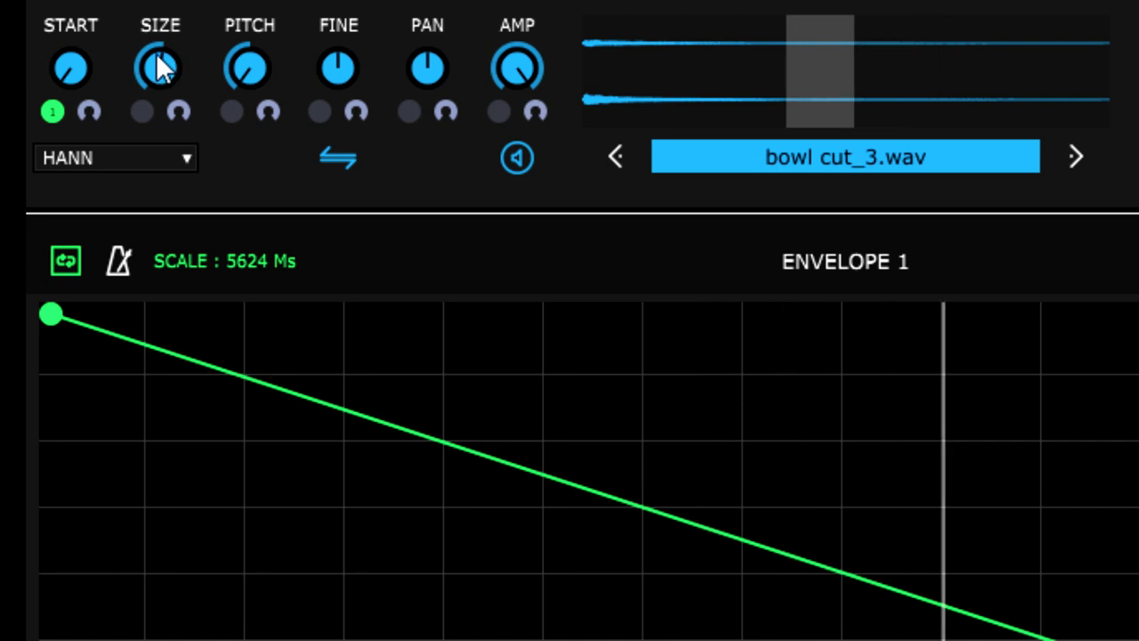
pyautogui.moveTo(156, 52); pyautogui.dragTo(125, 181)
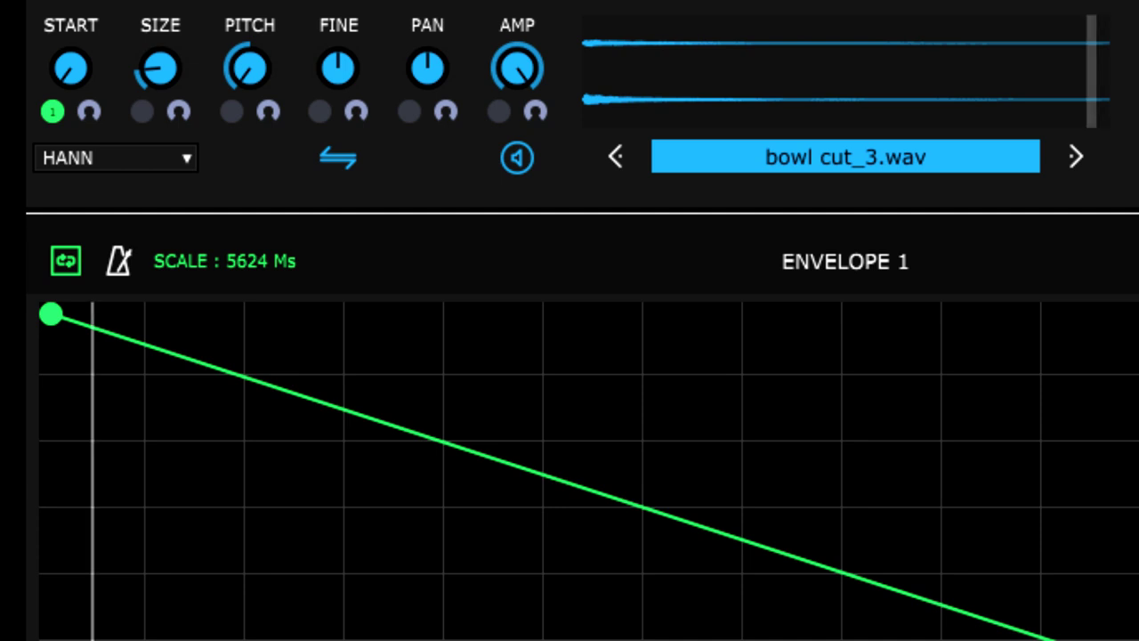
# - Lower Envelope 1's starting point to around mid-height, set its scale to 10309 ms, and play the sound
pyautogui.moveTo(51, 319); pyautogui.dragTo(31, 526)
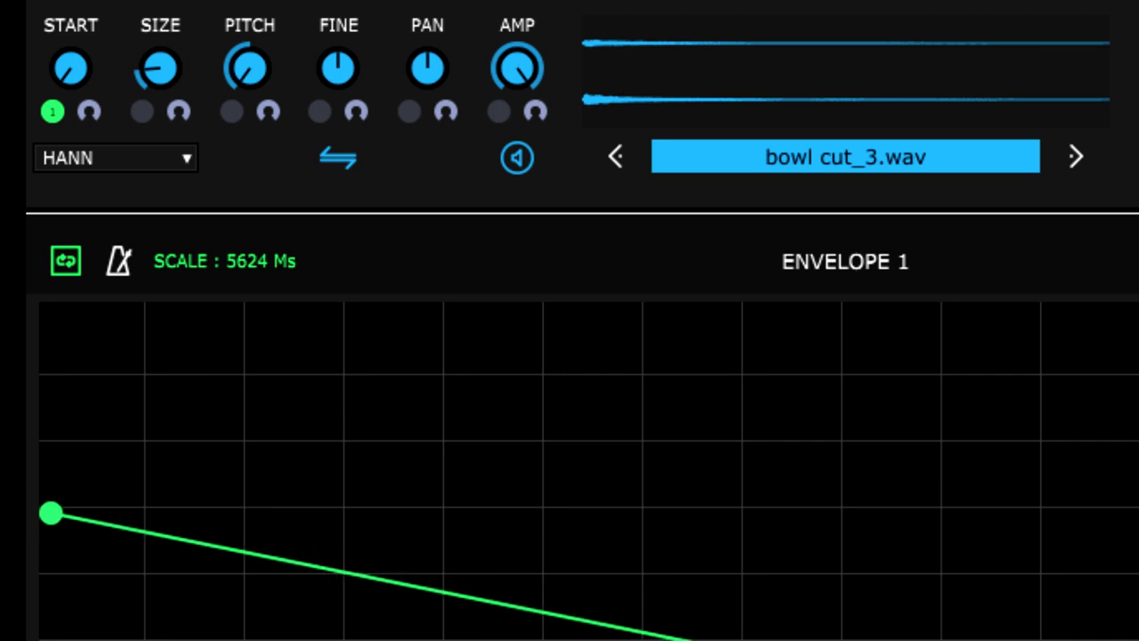
pyautogui.moveTo(60, 514); pyautogui.dragTo(51, 634)
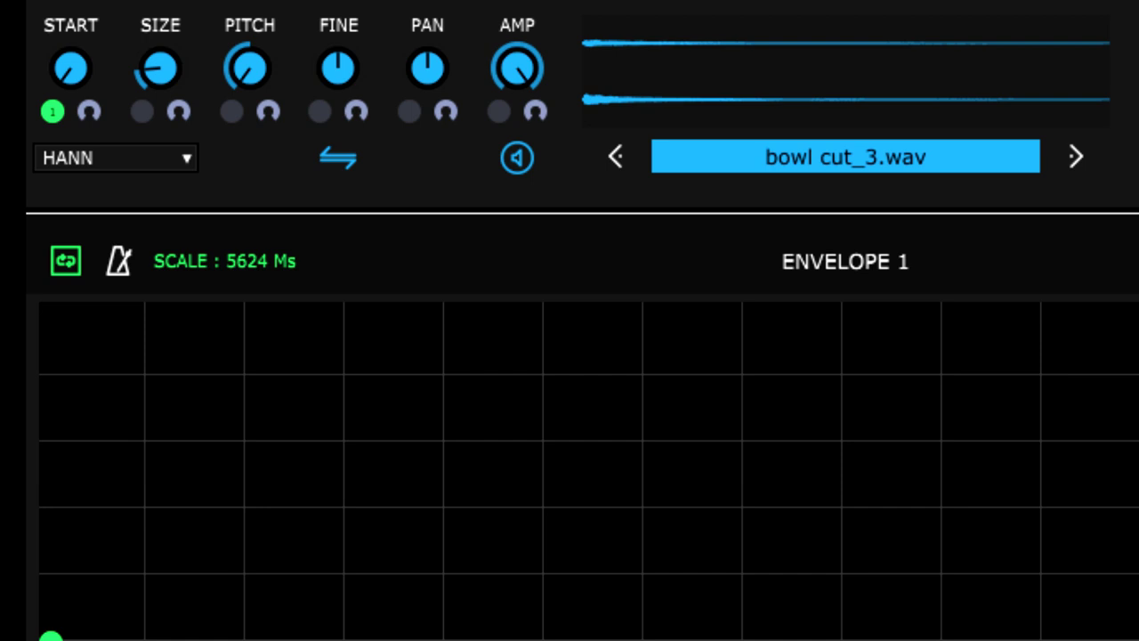
pyautogui.click(50, 636)
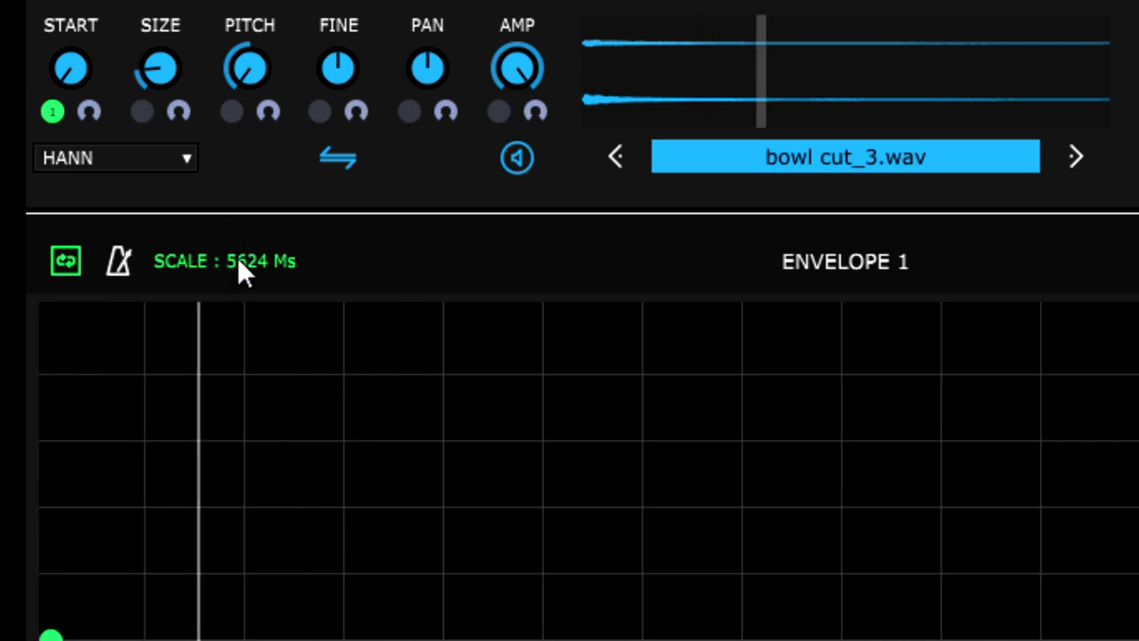
pyautogui.moveTo(244, 261); pyautogui.dragTo(242, 182)
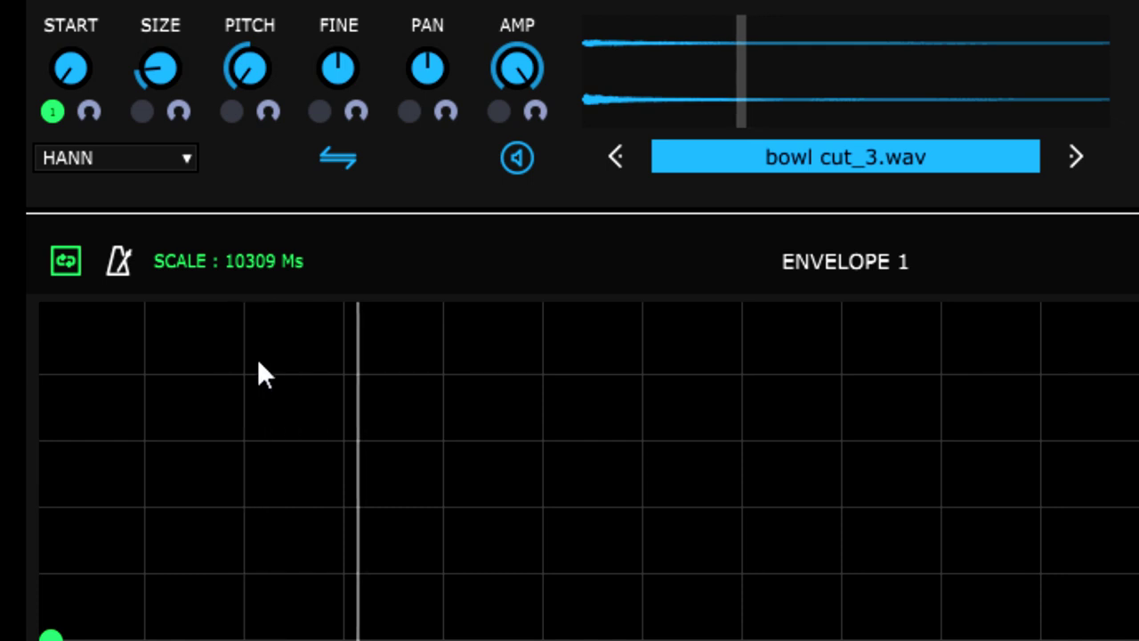
pyautogui.press('space')
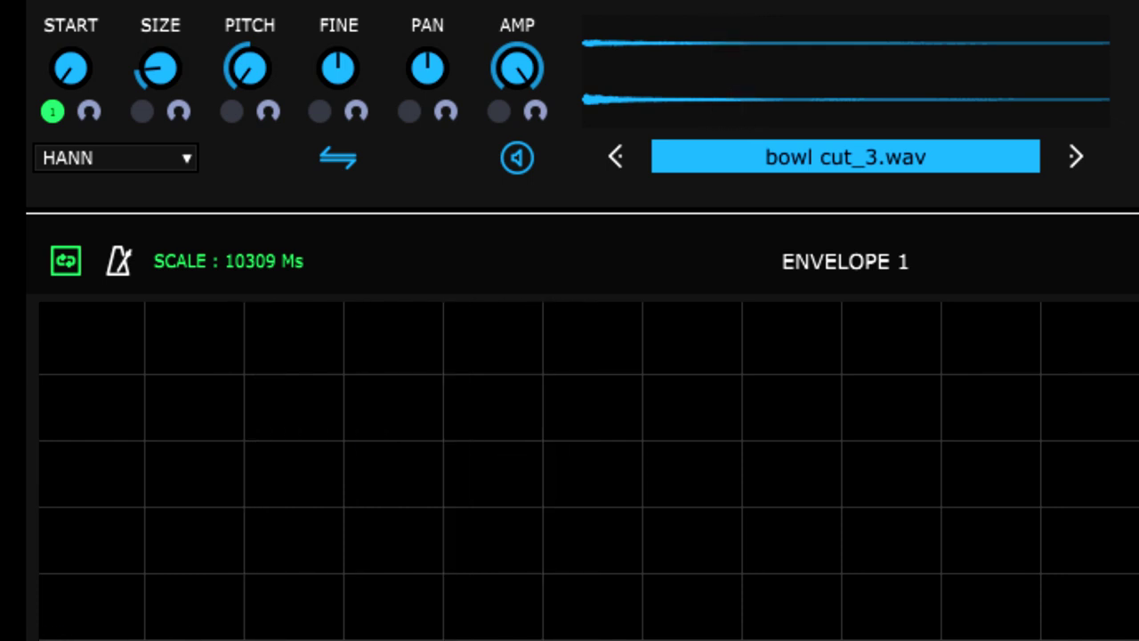
pyautogui.press('space')
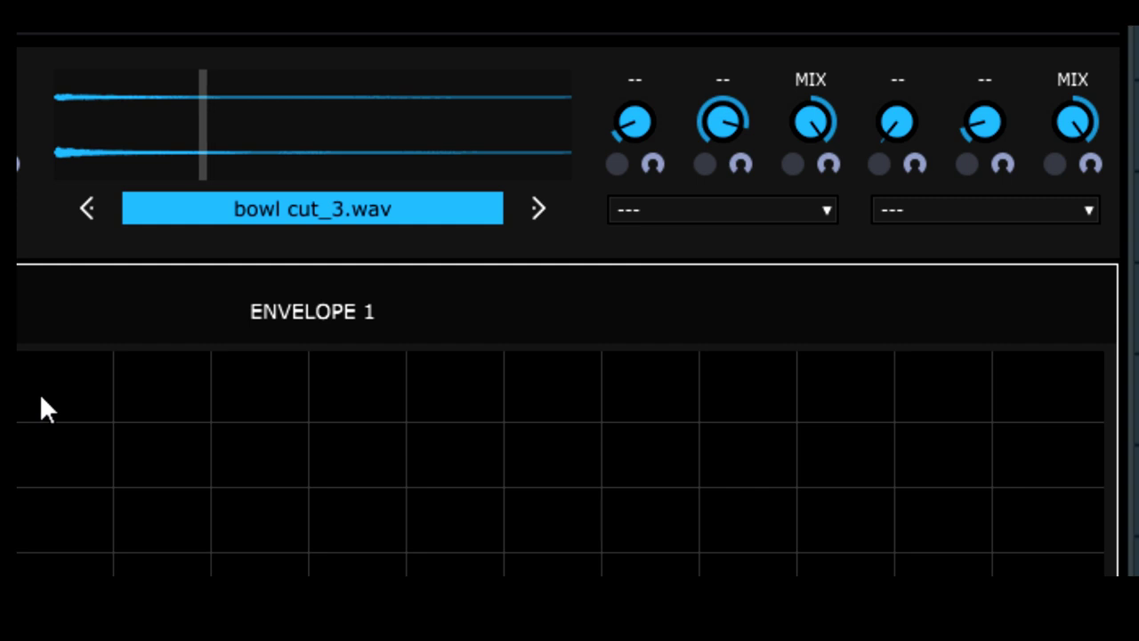
# - Set Sampler 1's first effect slot to DELAY
pyautogui.click(829, 211)
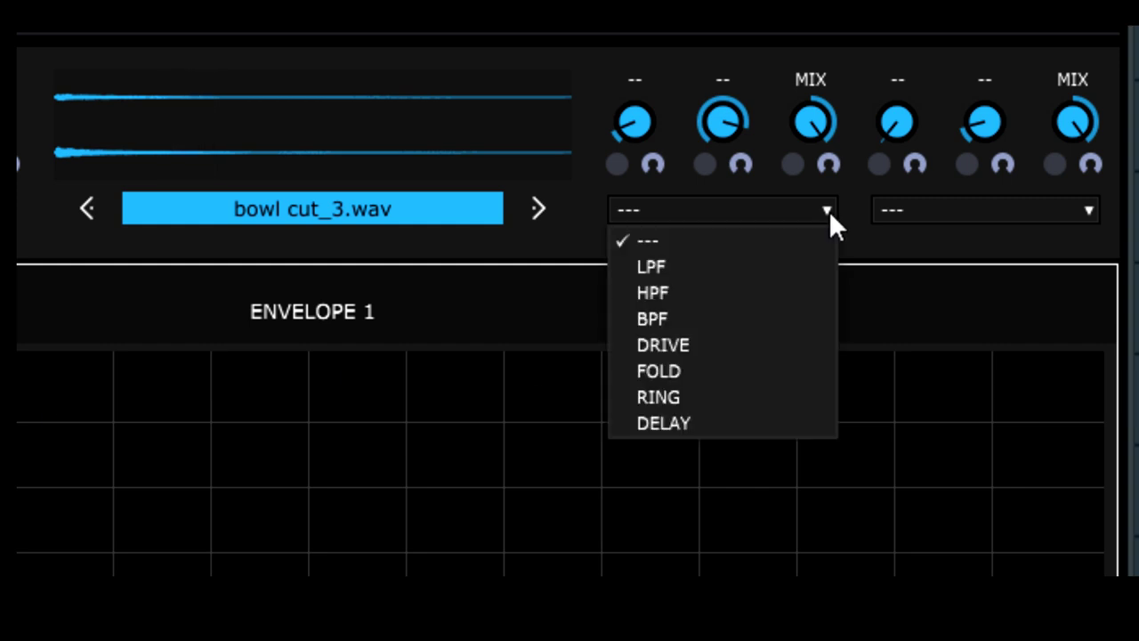
pyautogui.click(656, 424)
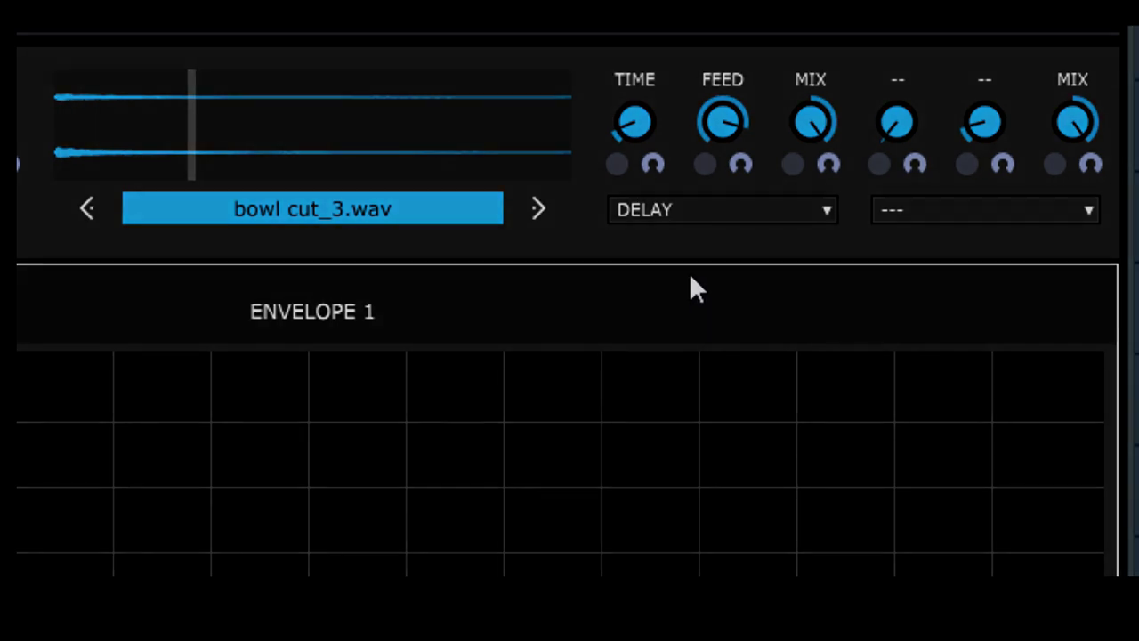
# - Adjust Sampler 1's delay time and modulate it with a looping, descending Envelope 2 scaled to 7638 ms
pyautogui.click(827, 212)
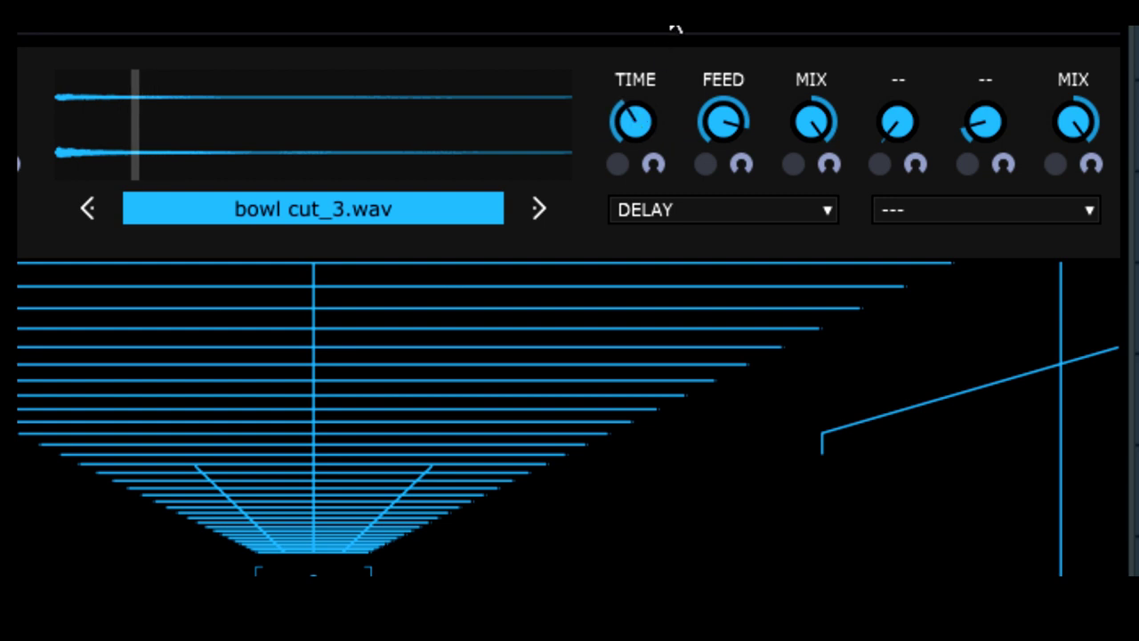
pyautogui.moveTo(636, 116)
pyautogui.mouseDown()
pyautogui.moveTo(635, 94)
pyautogui.moveTo(667, 101)
pyautogui.moveTo(635, 98)
pyautogui.moveTo(636, 120)
pyautogui.mouseUp()
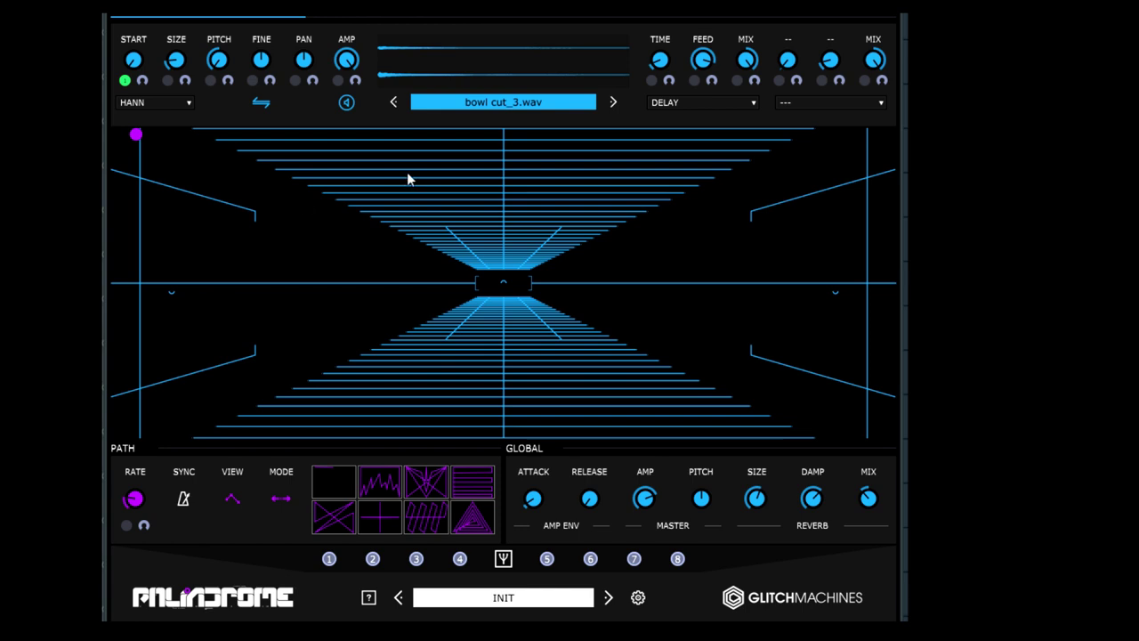
pyautogui.click(508, 558)
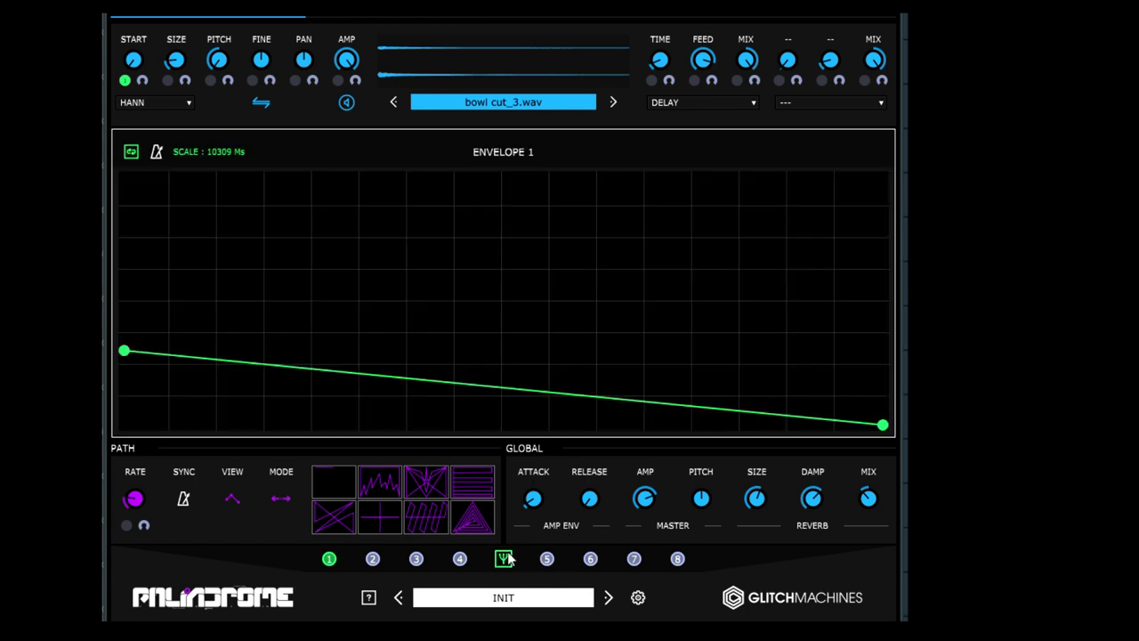
pyautogui.click(373, 559)
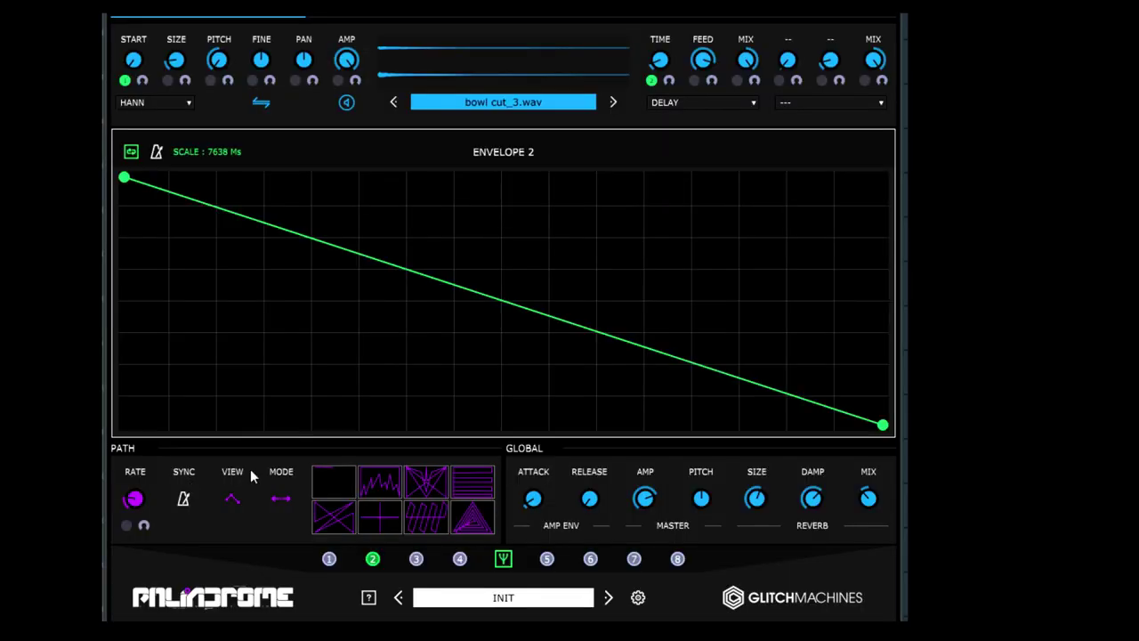
pyautogui.moveTo(124, 178)
pyautogui.mouseDown()
pyautogui.moveTo(118, 405)
pyautogui.moveTo(122, 261)
pyautogui.moveTo(107, 180)
pyautogui.mouseUp()
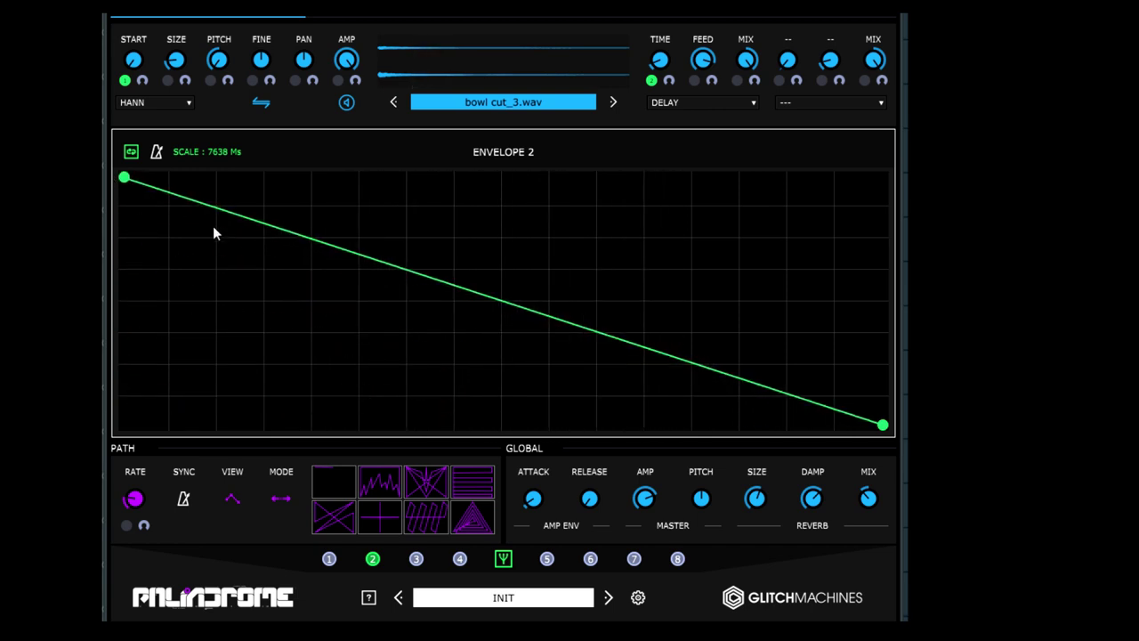
# - Add fourteen points to Envelope 2, shaping an irregular zigzag with small ripples mid-way and a high plateau near the end
pyautogui.click(210, 271)
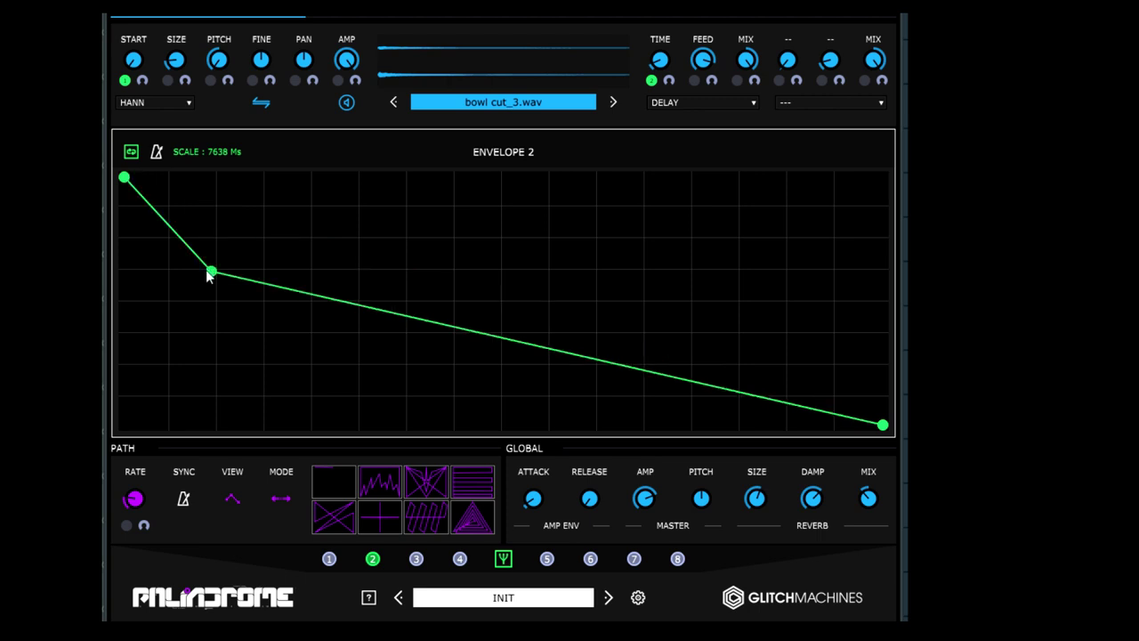
pyautogui.click(232, 219)
pyautogui.click(337, 364)
pyautogui.click(395, 206)
pyautogui.click(442, 279)
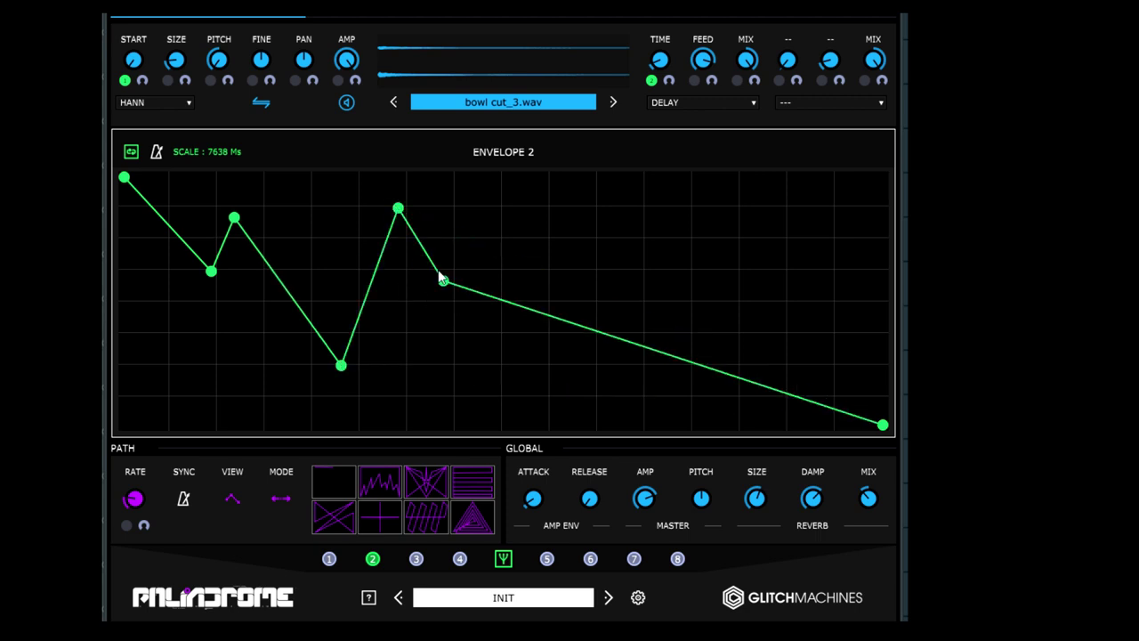
pyautogui.click(469, 242)
pyautogui.click(487, 279)
pyautogui.click(523, 254)
pyautogui.click(536, 293)
pyautogui.click(564, 258)
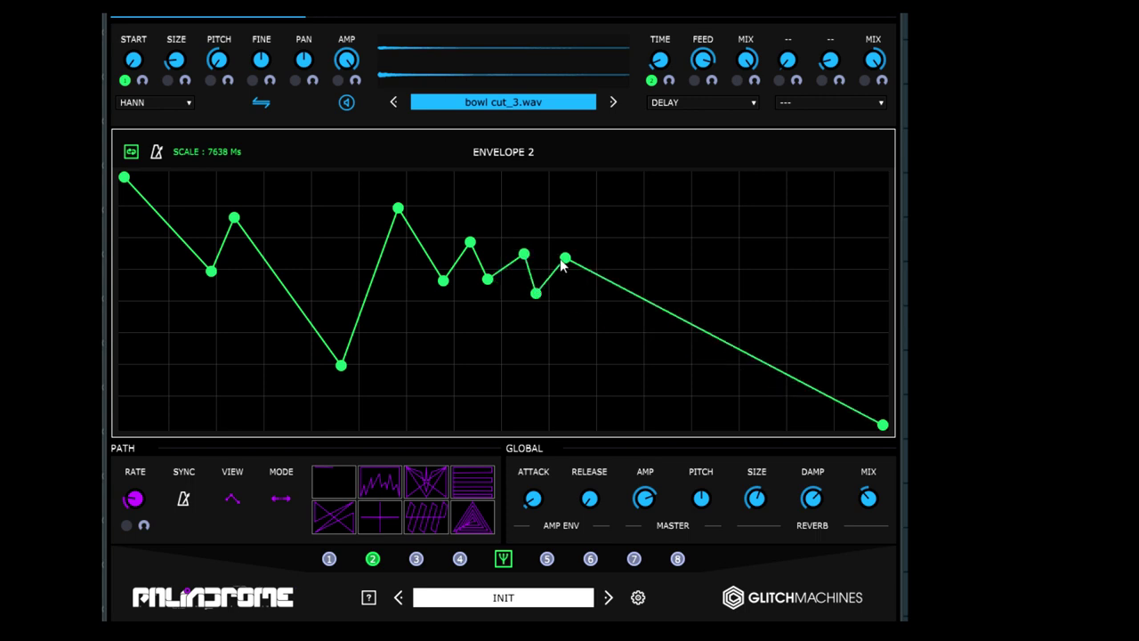
pyautogui.click(608, 320)
pyautogui.click(712, 185)
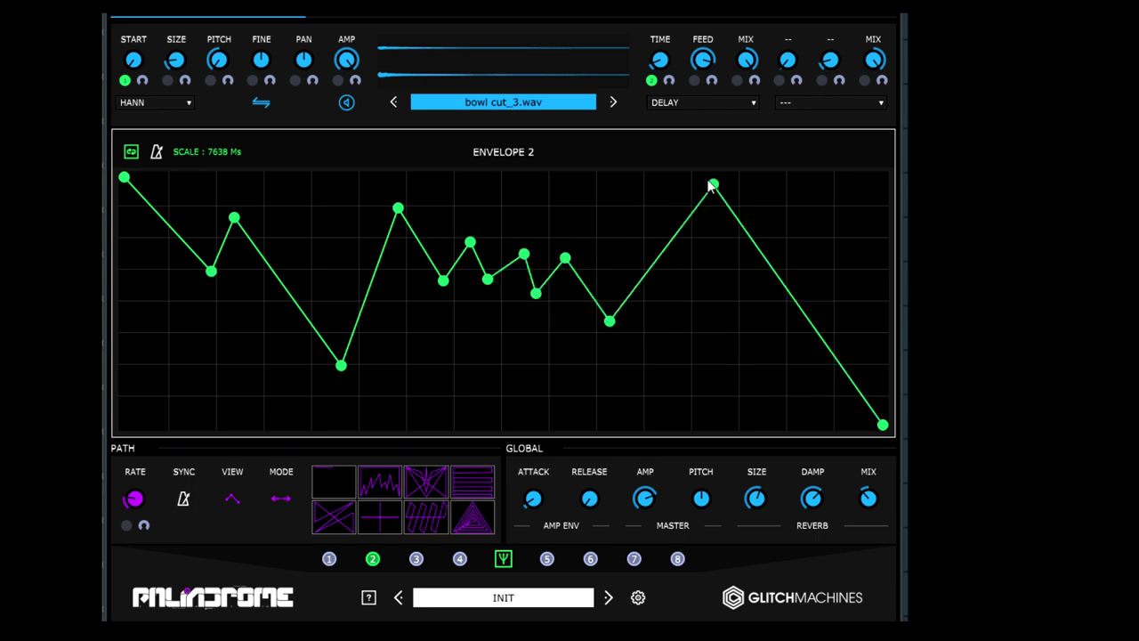
pyautogui.click(825, 207)
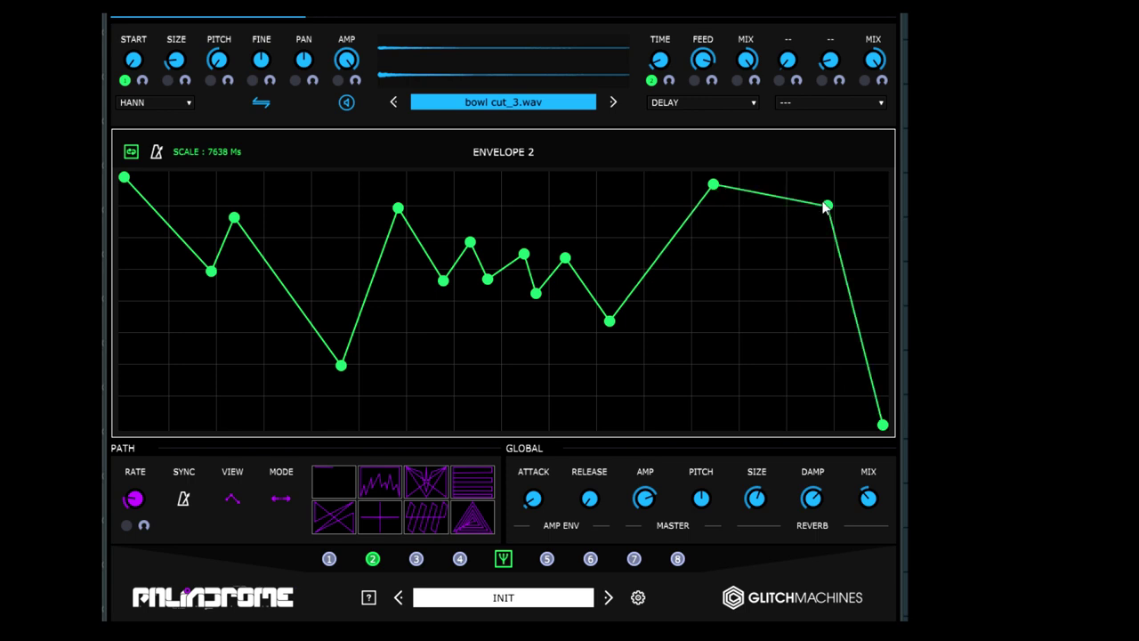
pyautogui.click(863, 199)
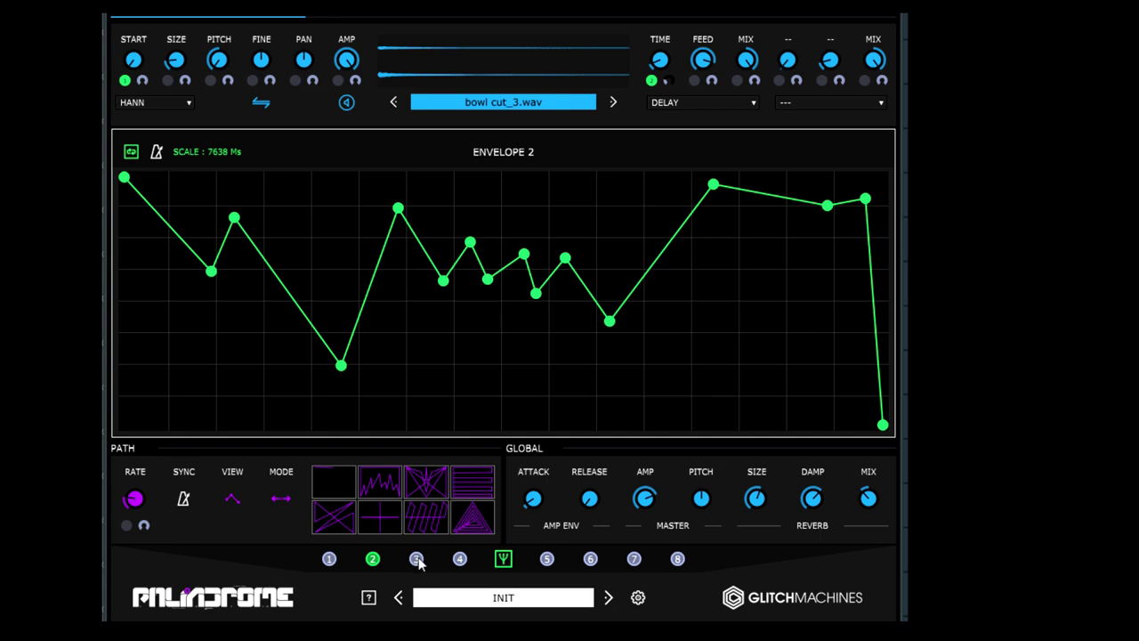
# - Shape Envelope 3 as a low, irregular zigzag across the full grid and assign it to Sampler 1's pitch at reduced modulation depth
pyautogui.click(417, 559)
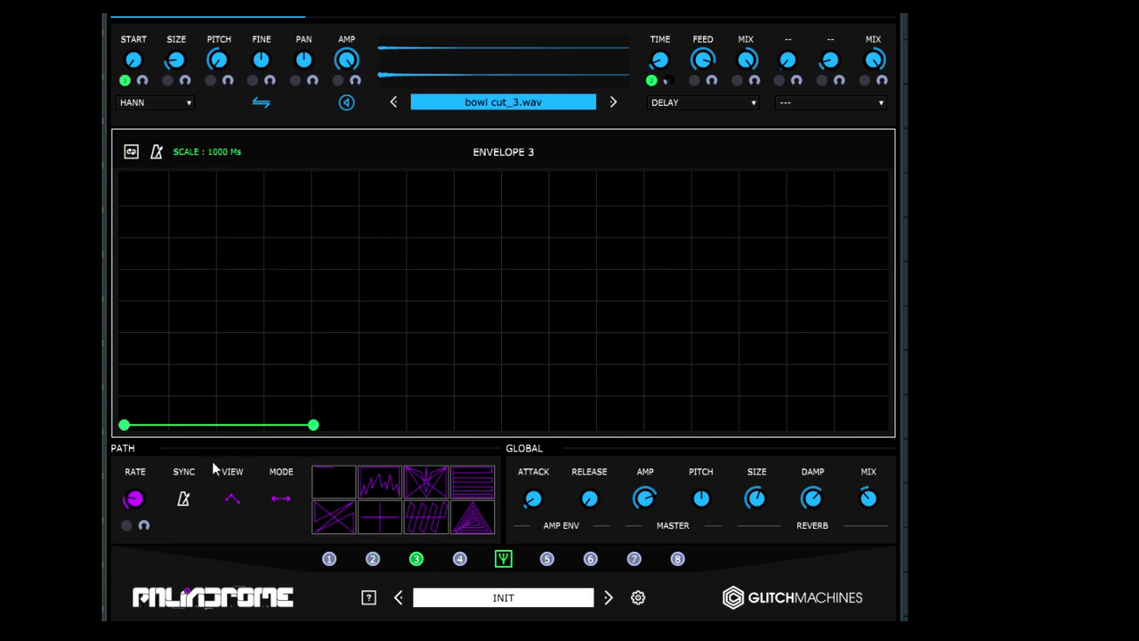
pyautogui.moveTo(125, 428); pyautogui.dragTo(125, 426)
pyautogui.moveTo(315, 428); pyautogui.dragTo(170, 399)
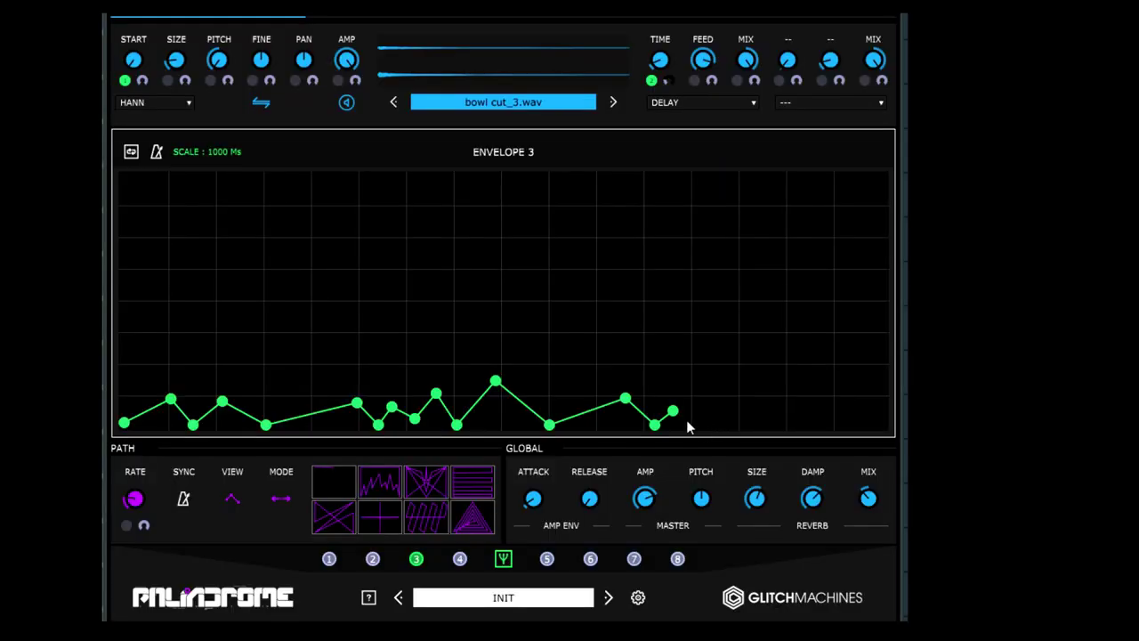
pyautogui.moveTo(678, 416); pyautogui.dragTo(873, 382)
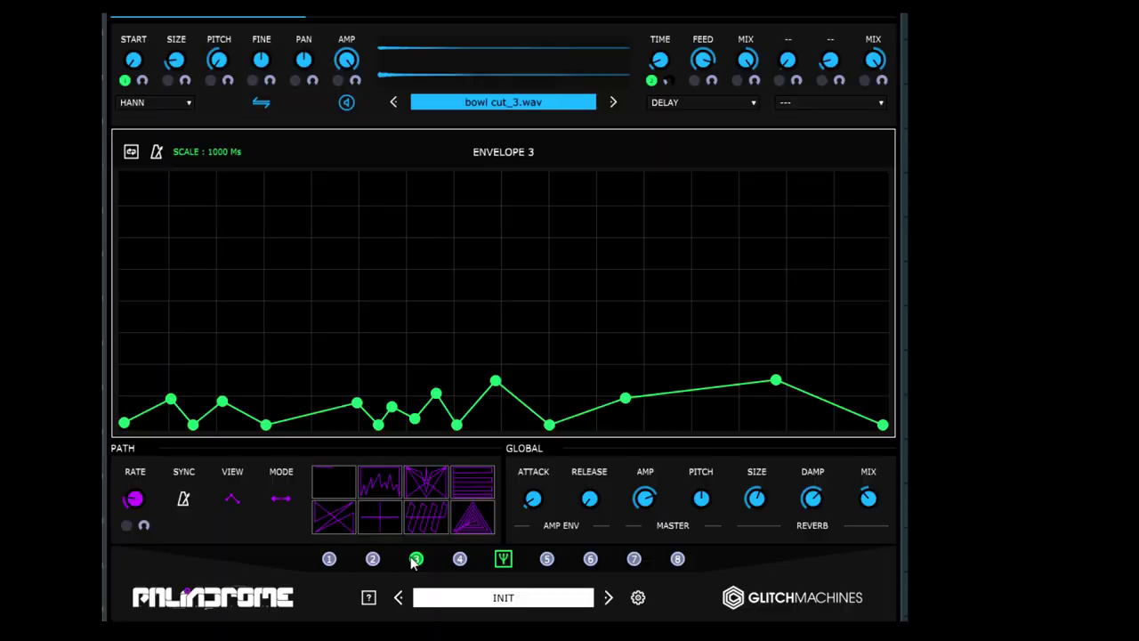
pyautogui.moveTo(393, 491); pyautogui.dragTo(216, 80)
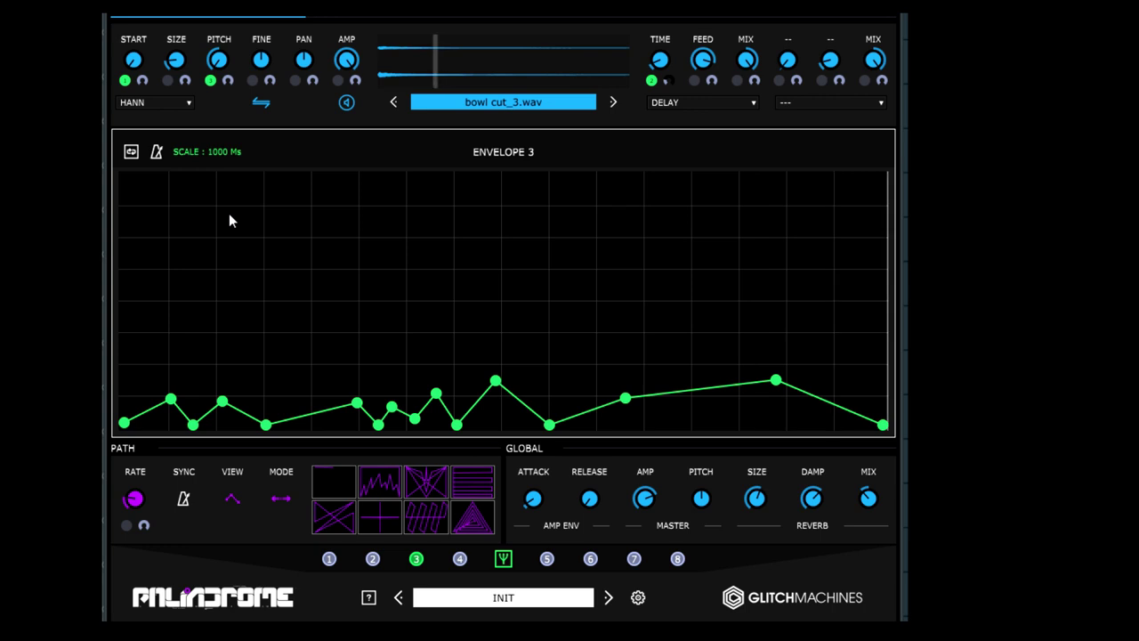
pyautogui.moveTo(229, 82); pyautogui.dragTo(228, 89)
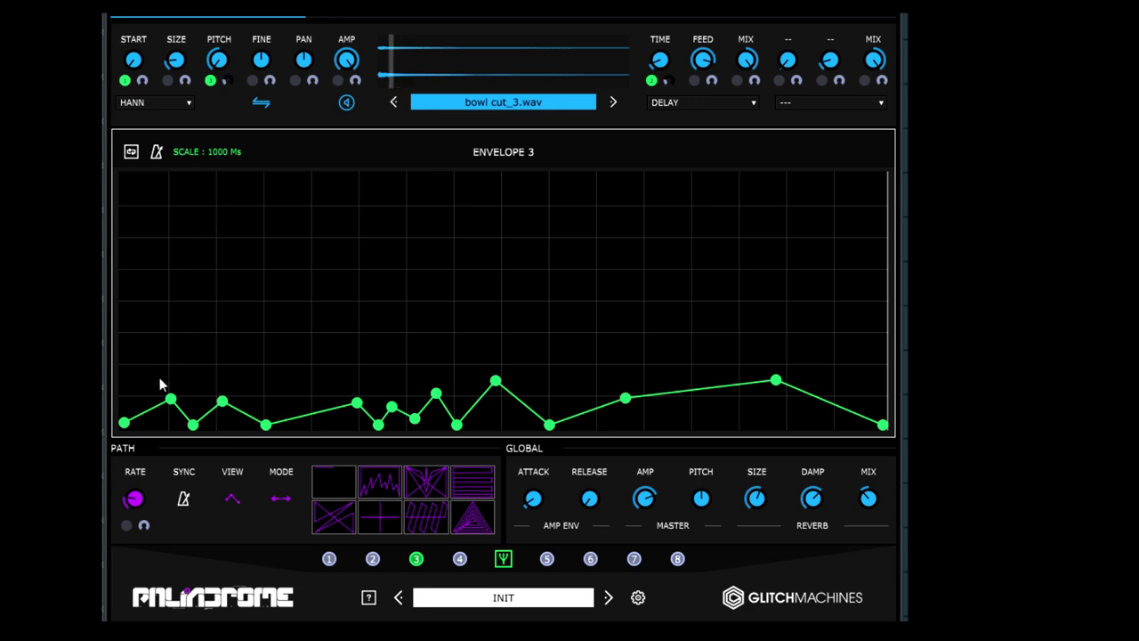
# - Raise Envelope 3's early peaks into a decaying series and set its scale to 258 ms
pyautogui.moveTo(171, 399); pyautogui.dragTo(177, 283)
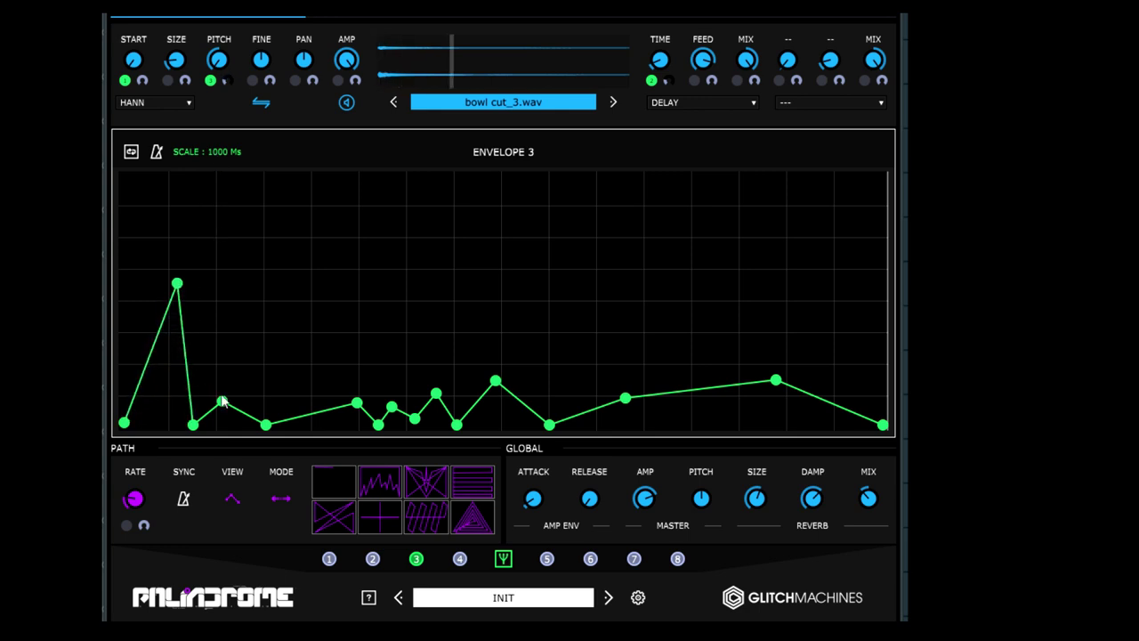
pyautogui.moveTo(227, 395); pyautogui.dragTo(251, 337)
pyautogui.moveTo(356, 399); pyautogui.dragTo(331, 334)
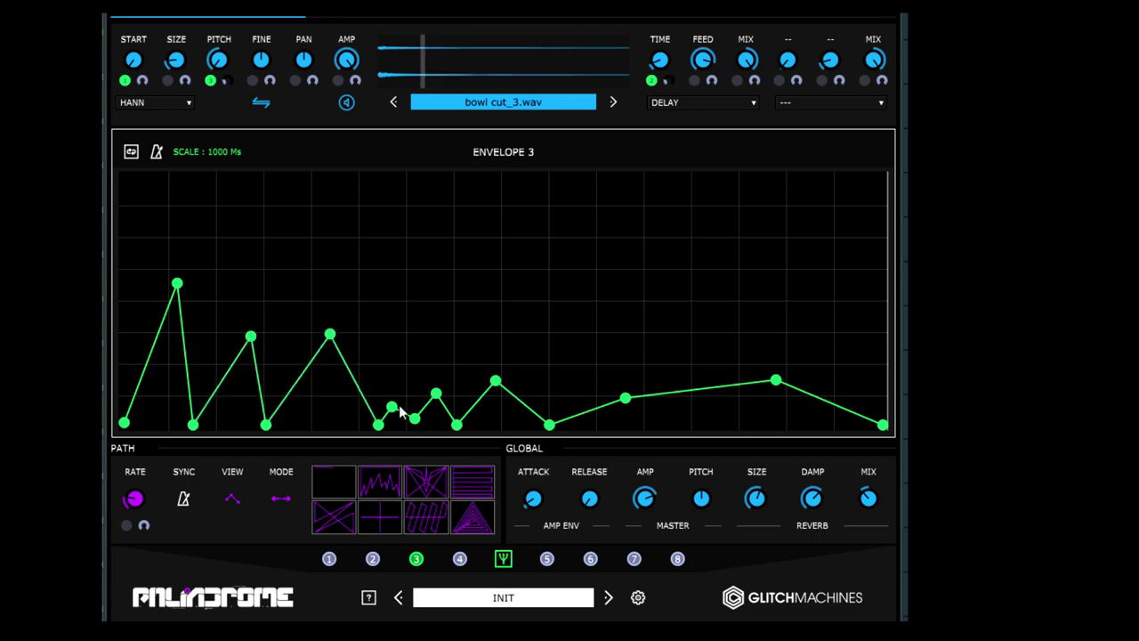
pyautogui.moveTo(378, 425); pyautogui.dragTo(386, 363)
pyautogui.moveTo(437, 395); pyautogui.dragTo(442, 392)
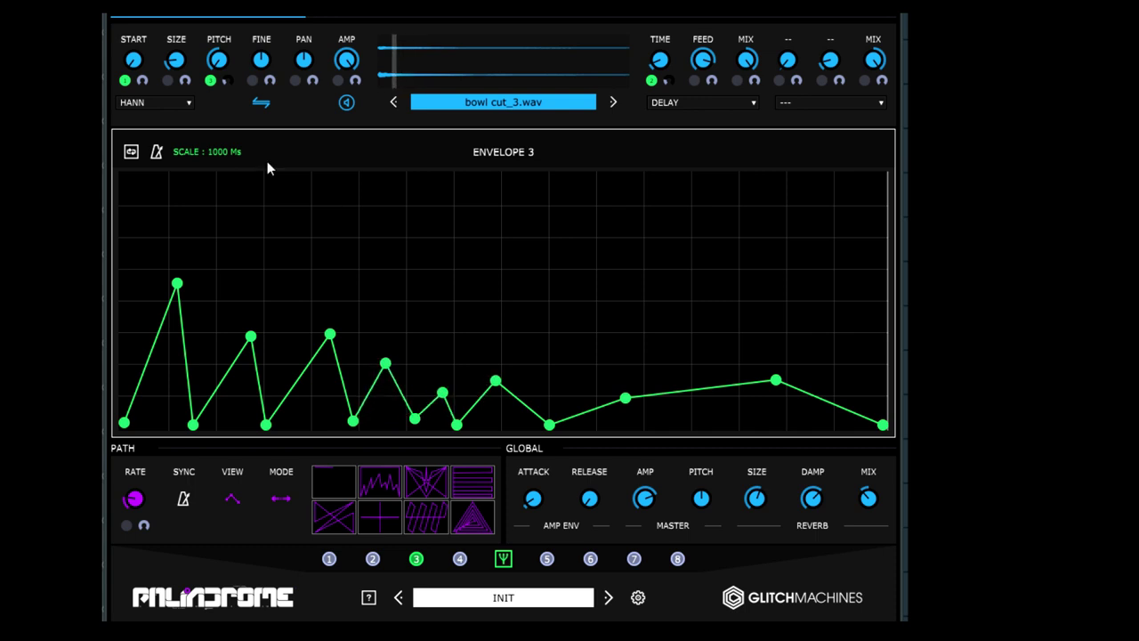
pyautogui.moveTo(229, 155)
pyautogui.mouseDown()
pyautogui.moveTo(221, 196)
pyautogui.moveTo(216, 145)
pyautogui.mouseUp()
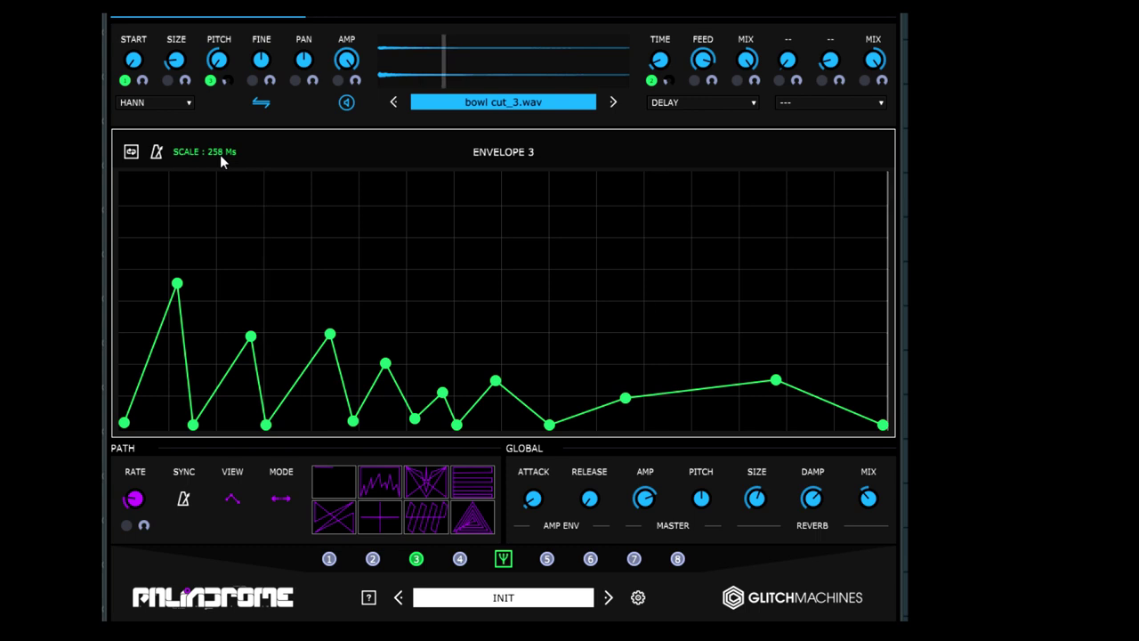
pyautogui.moveTo(177, 283); pyautogui.dragTo(165, 327)
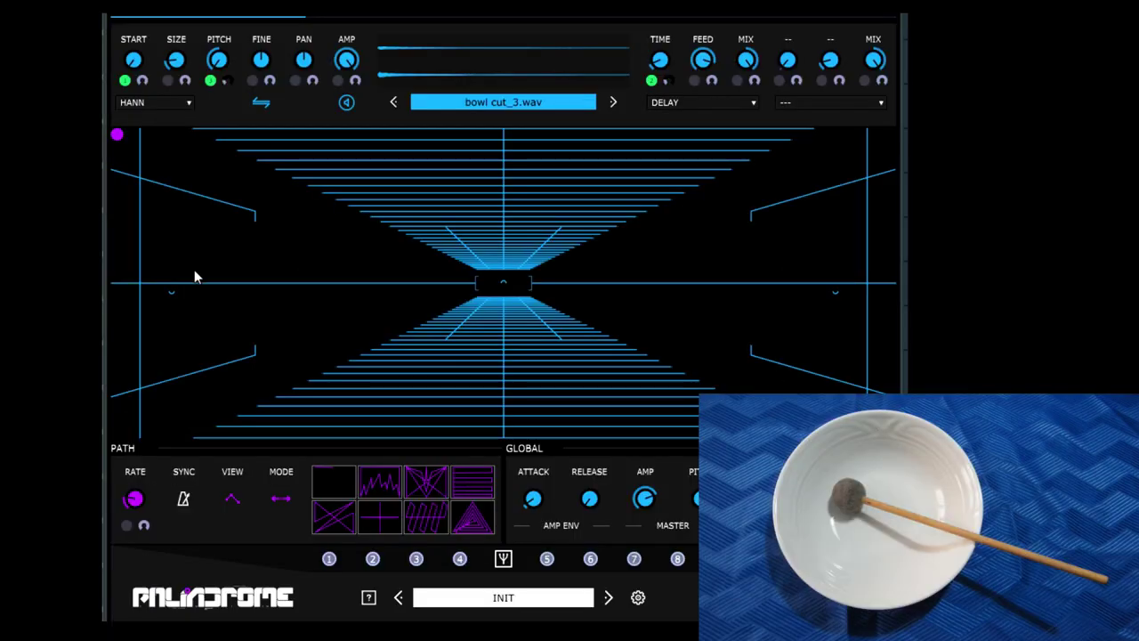
# - Play the sound, move the path point to the morph field's upper-right corner, and load bowl cut_3 into Sampler 2
pyautogui.click(118, 135)
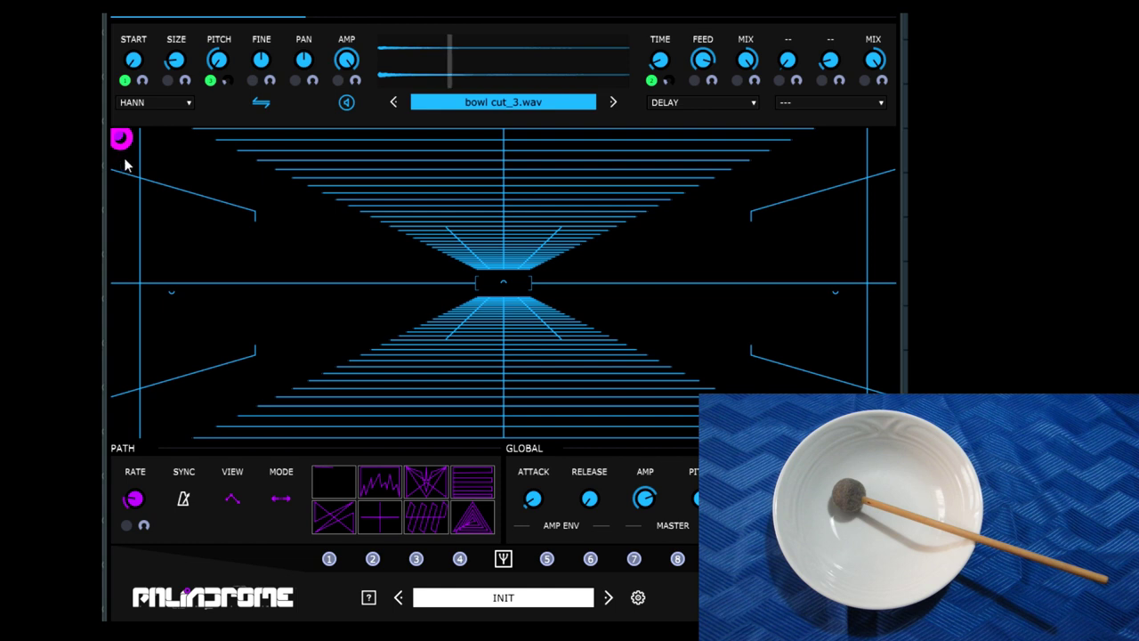
pyautogui.moveTo(117, 133); pyautogui.dragTo(889, 134)
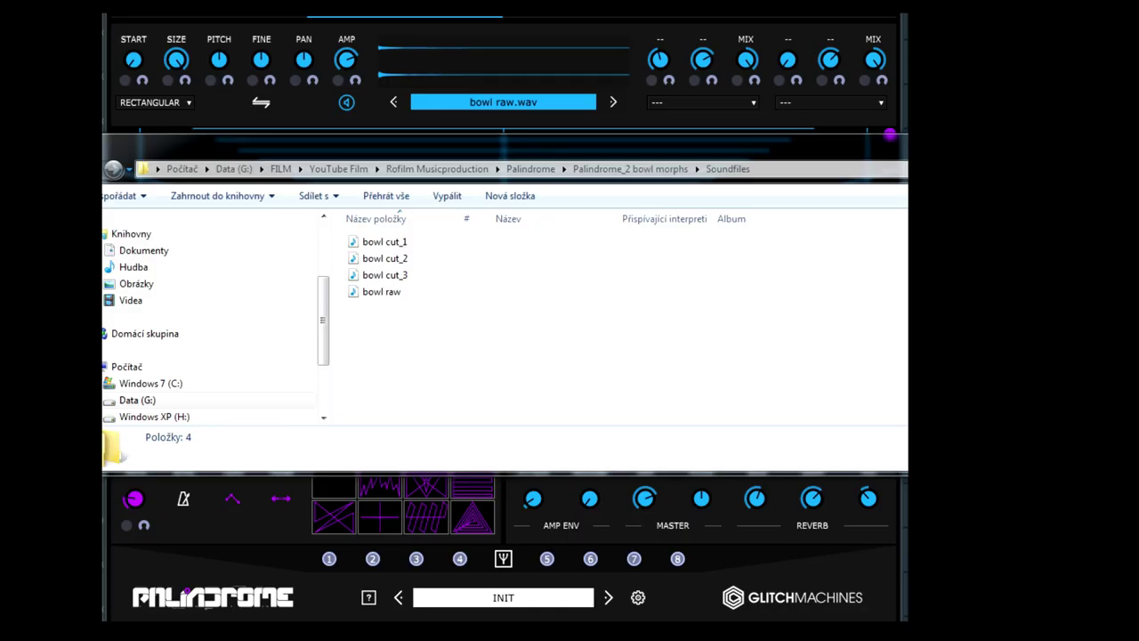
pyautogui.moveTo(374, 275); pyautogui.dragTo(483, 57)
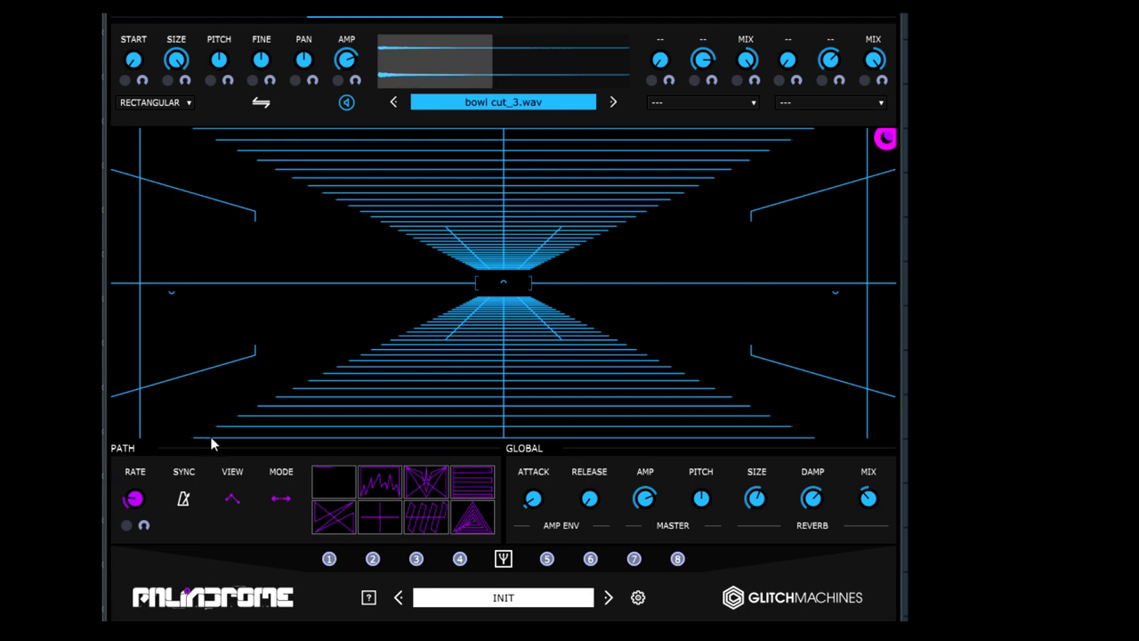
# - Shape Envelope 4 as a looping stepped pattern scaled to 868 ms and assign it to Sampler 2's pitch
pyautogui.click(503, 559)
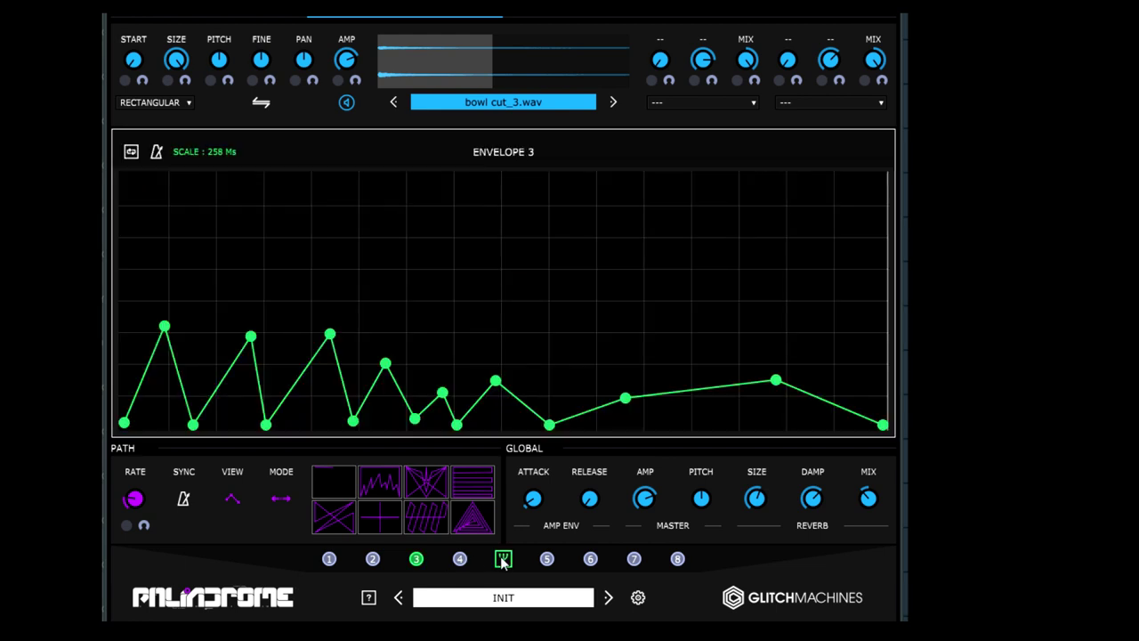
pyautogui.click(460, 559)
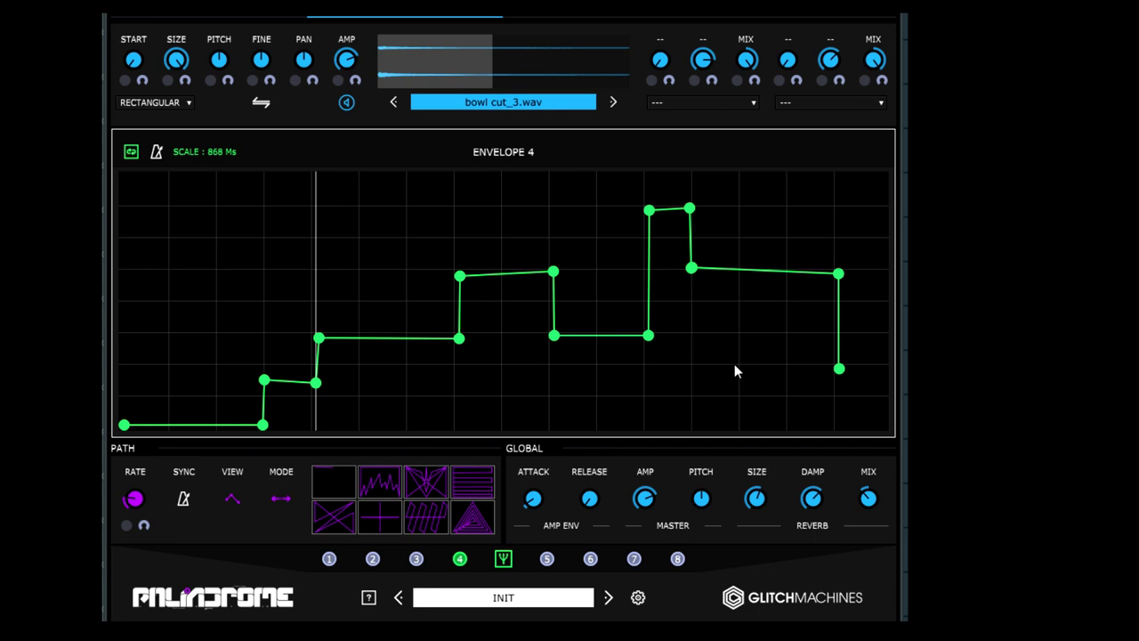
pyautogui.moveTo(460, 559); pyautogui.dragTo(212, 80)
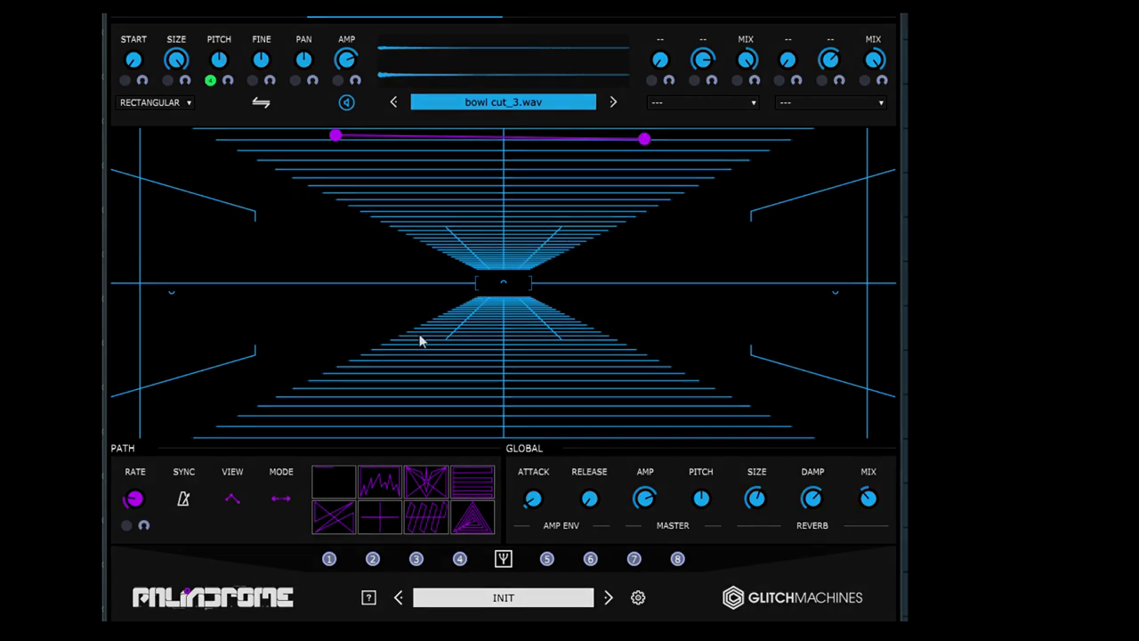
# - Extend the morph path to seven points that criss-cross the whole field
pyautogui.click(372, 363)
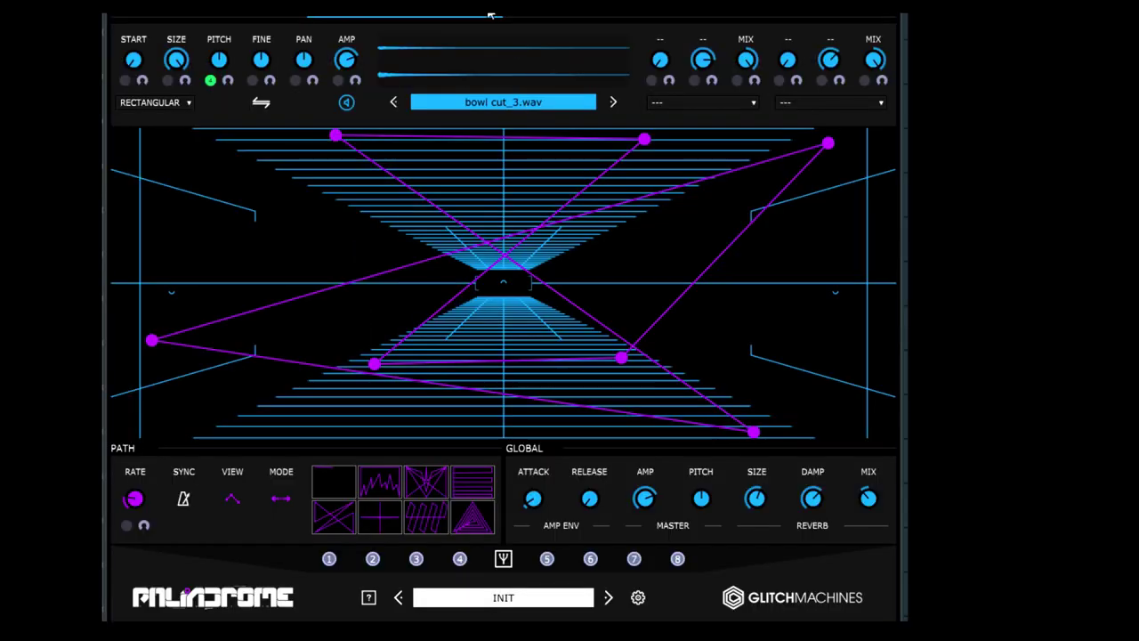
# - Review the settings of all four samplers and compare the shapes and scales of Envelopes 1 through 4
pyautogui.click(581, 15)
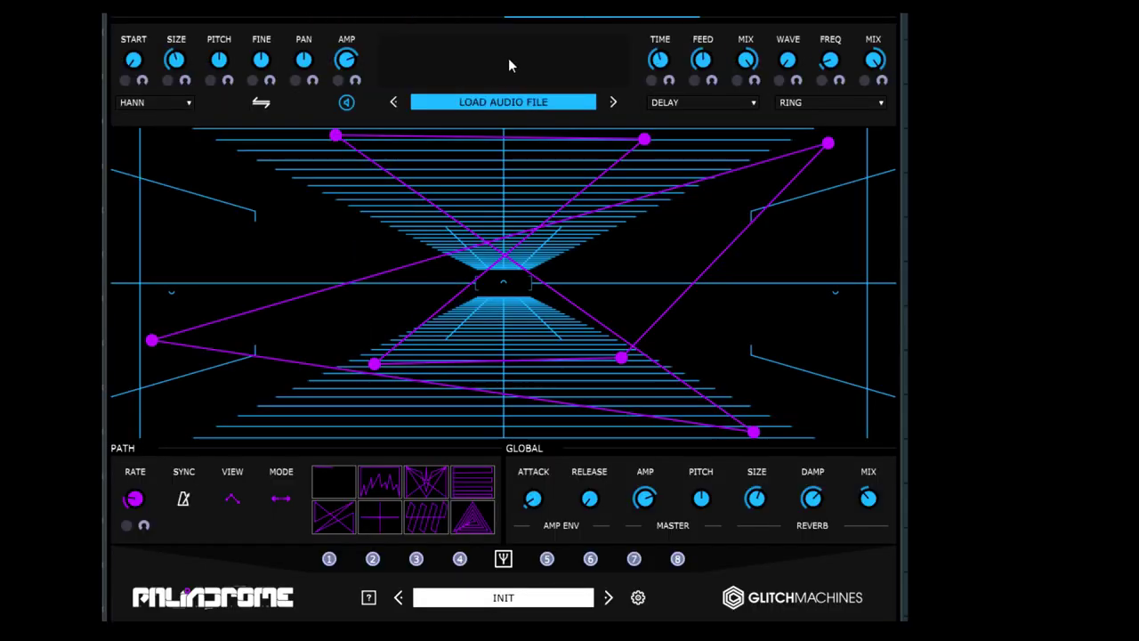
pyautogui.click(799, 15)
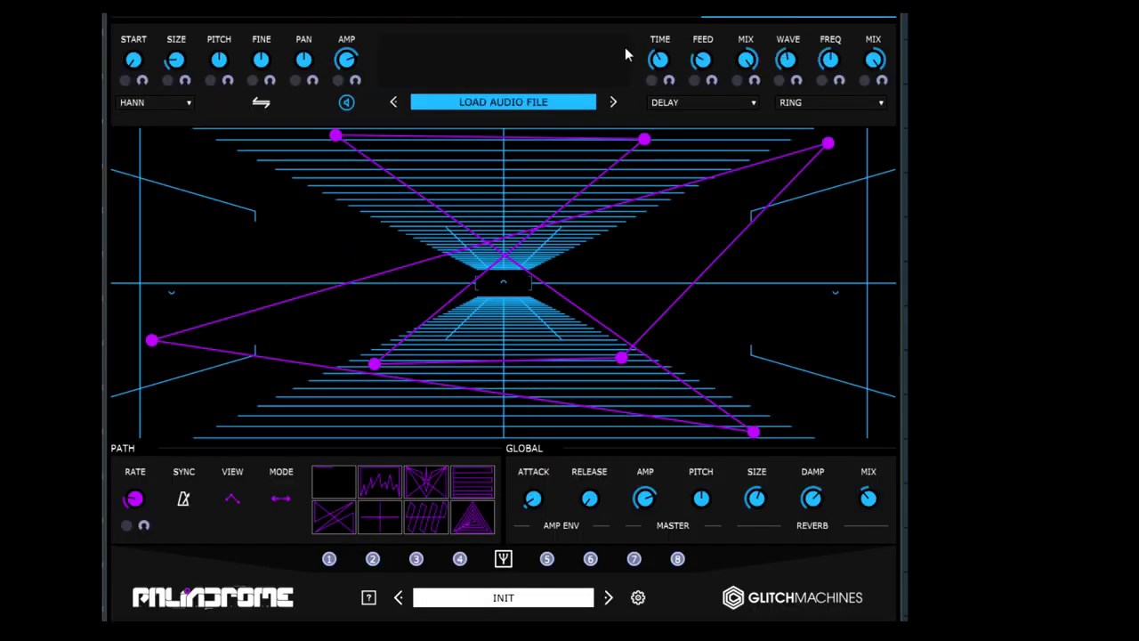
pyautogui.click(461, 14)
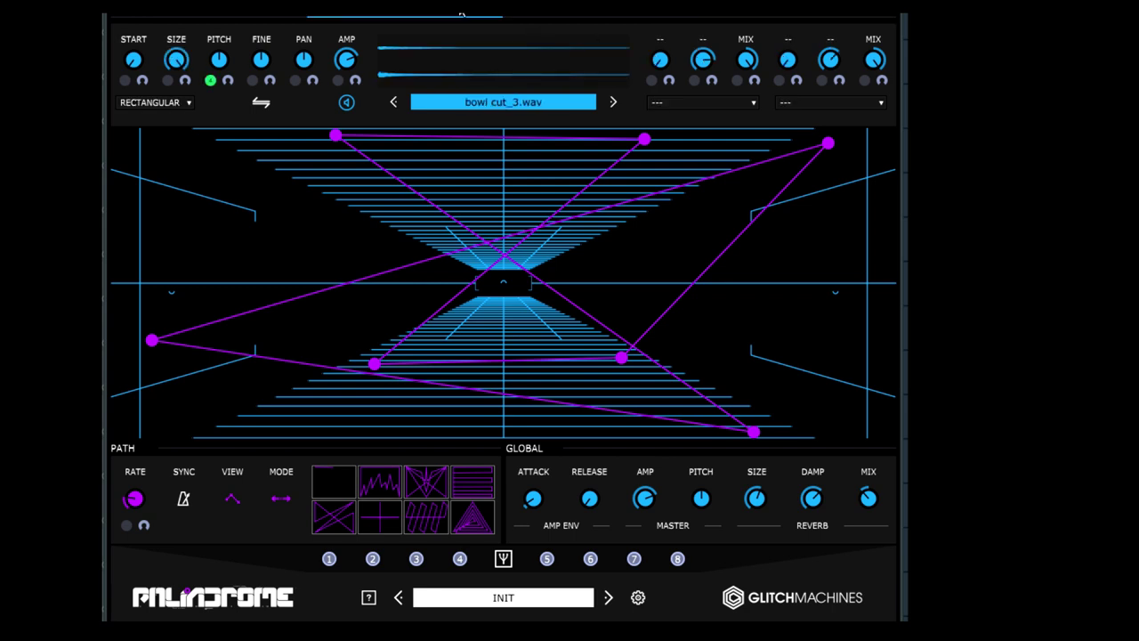
pyautogui.click(290, 16)
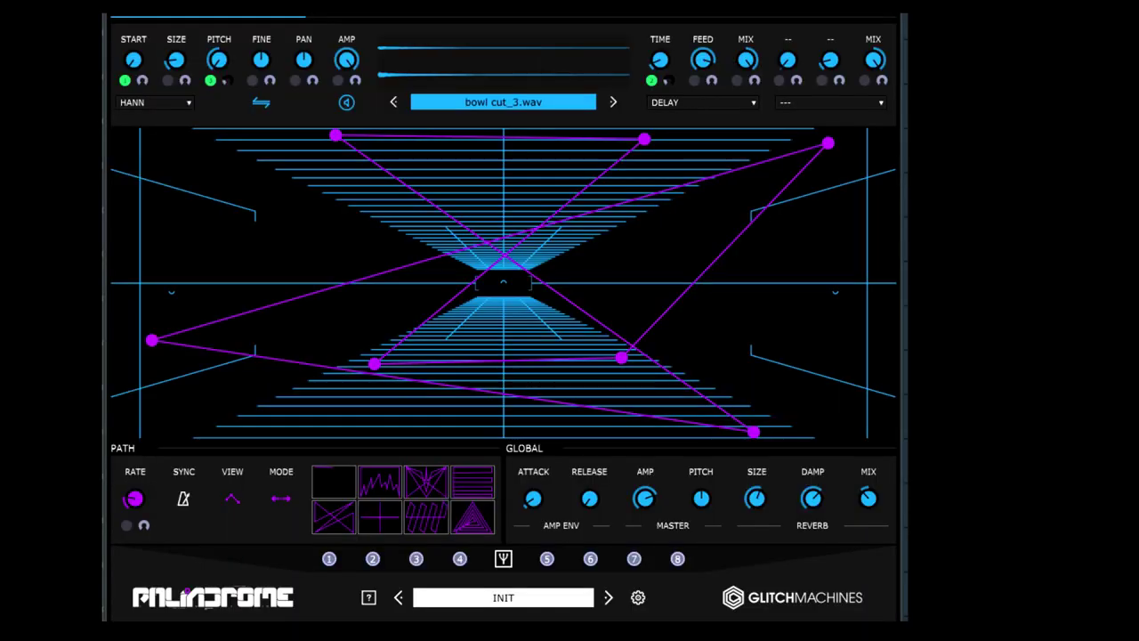
pyautogui.click(502, 560)
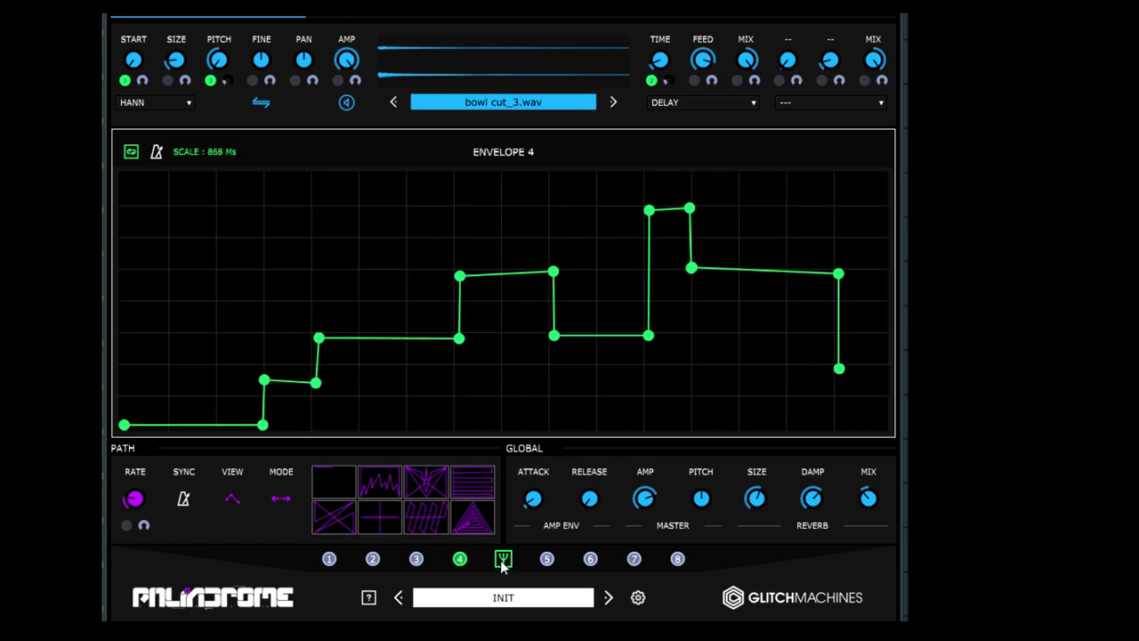
pyautogui.click(330, 559)
pyautogui.click(373, 559)
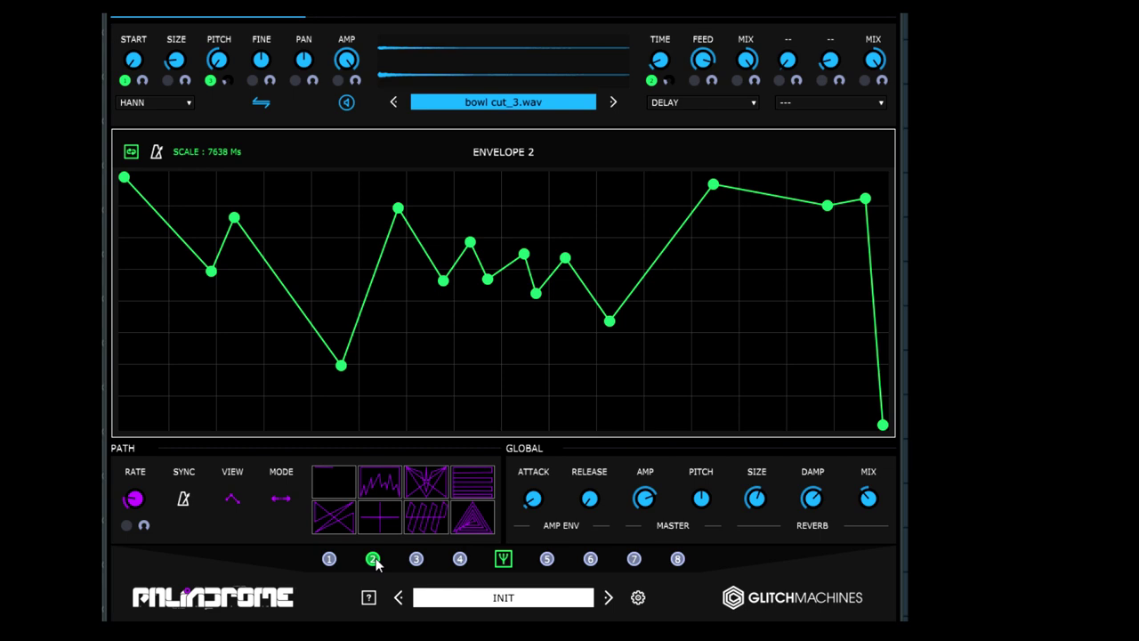
pyautogui.click(417, 559)
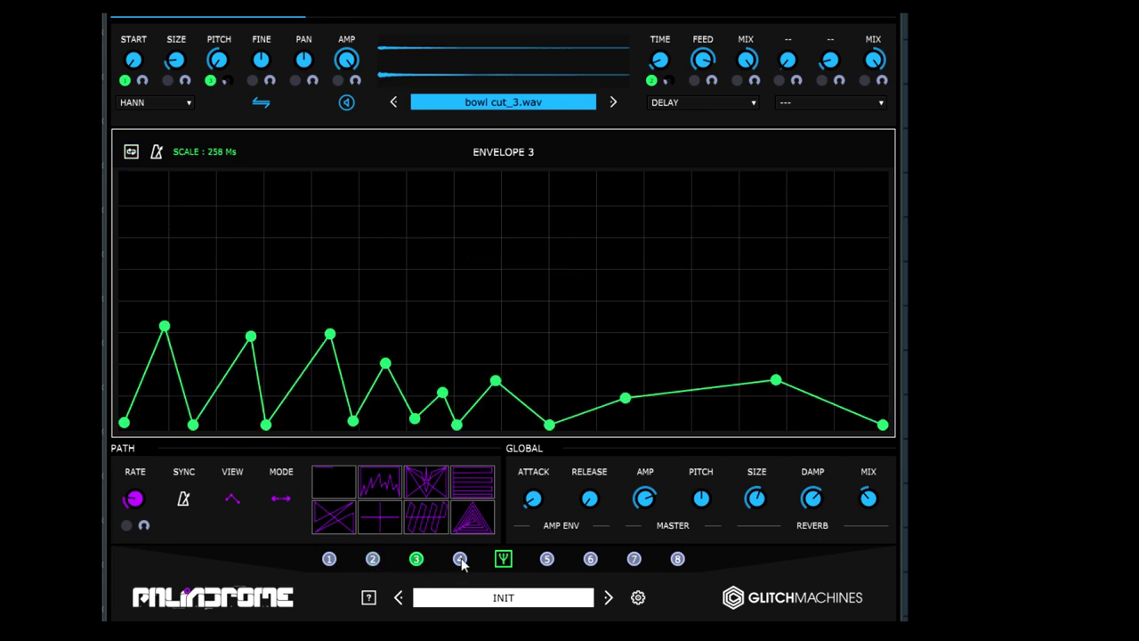
pyautogui.click(460, 559)
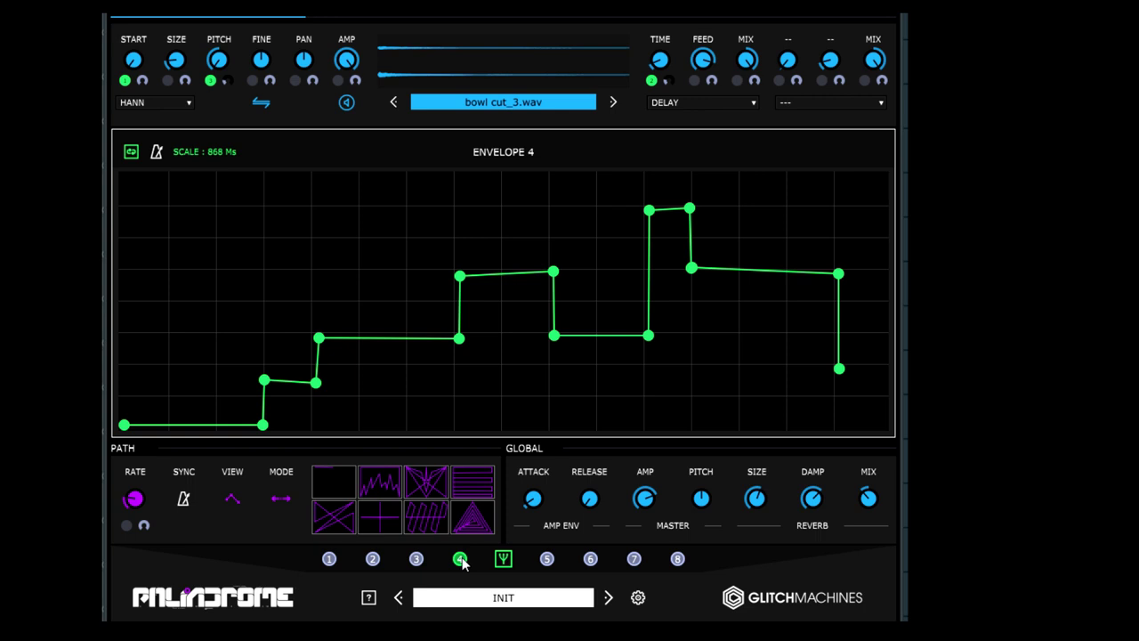
pyautogui.click(329, 559)
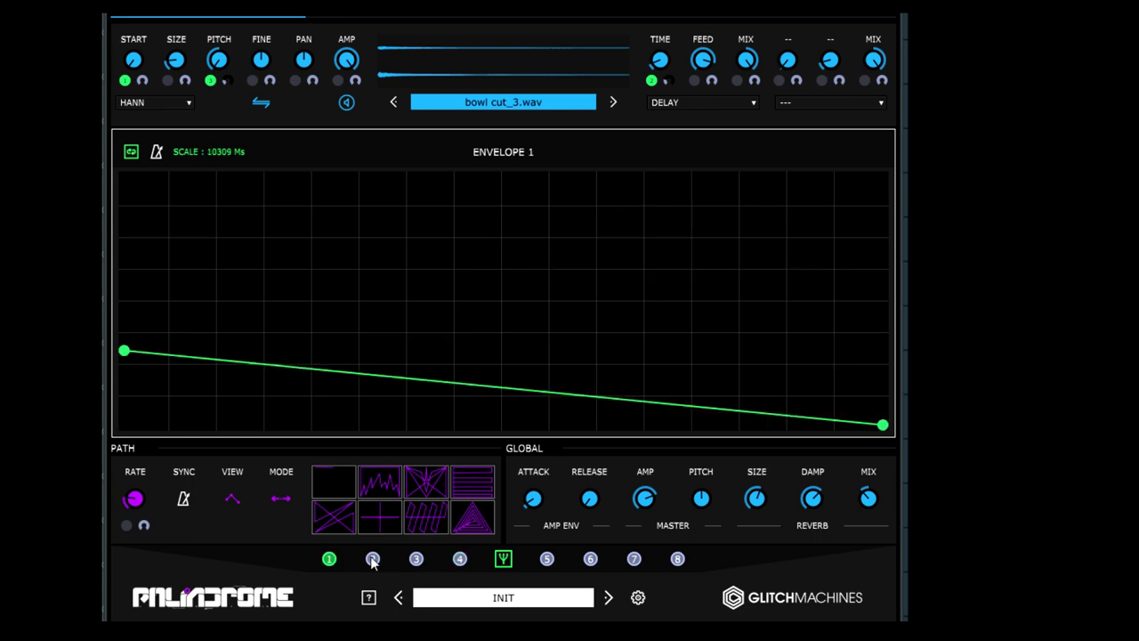
pyautogui.click(373, 559)
pyautogui.click(416, 559)
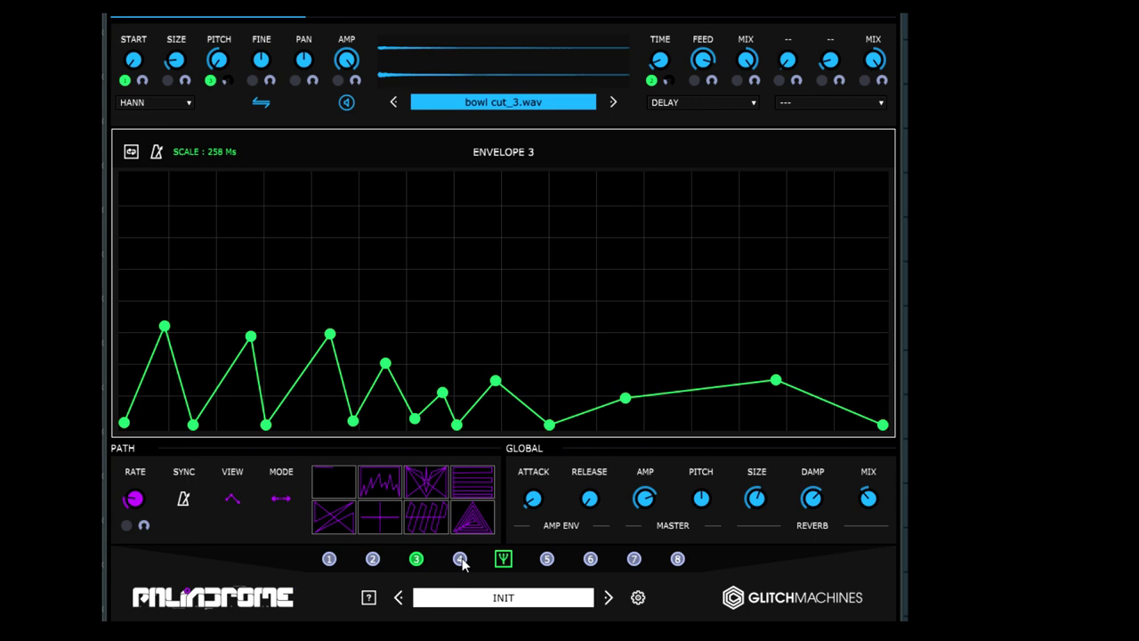
pyautogui.click(461, 558)
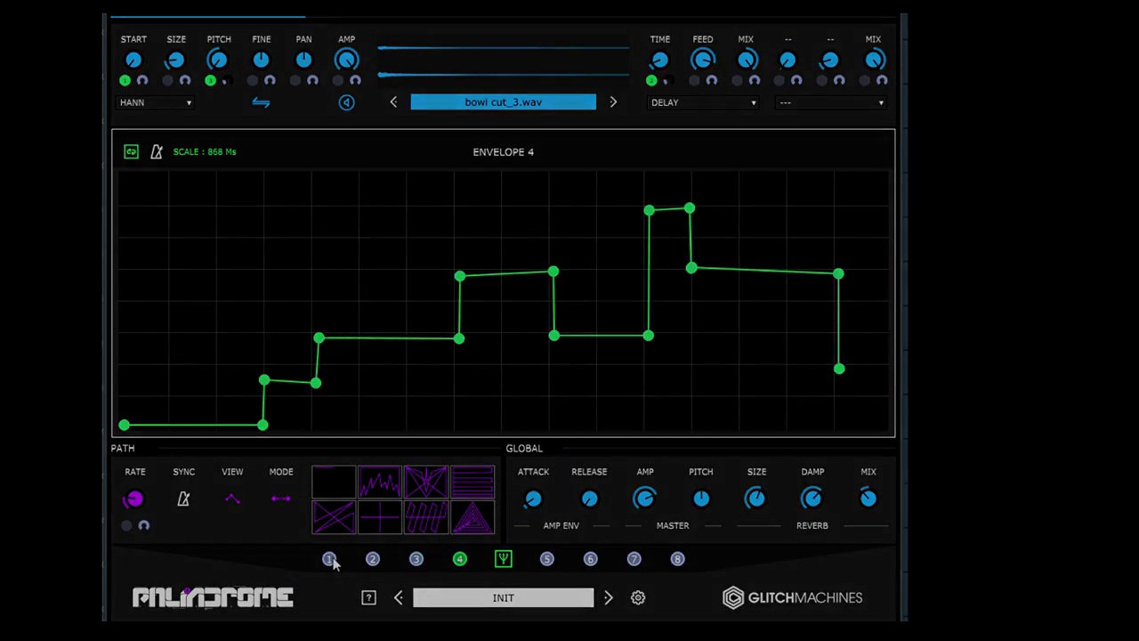